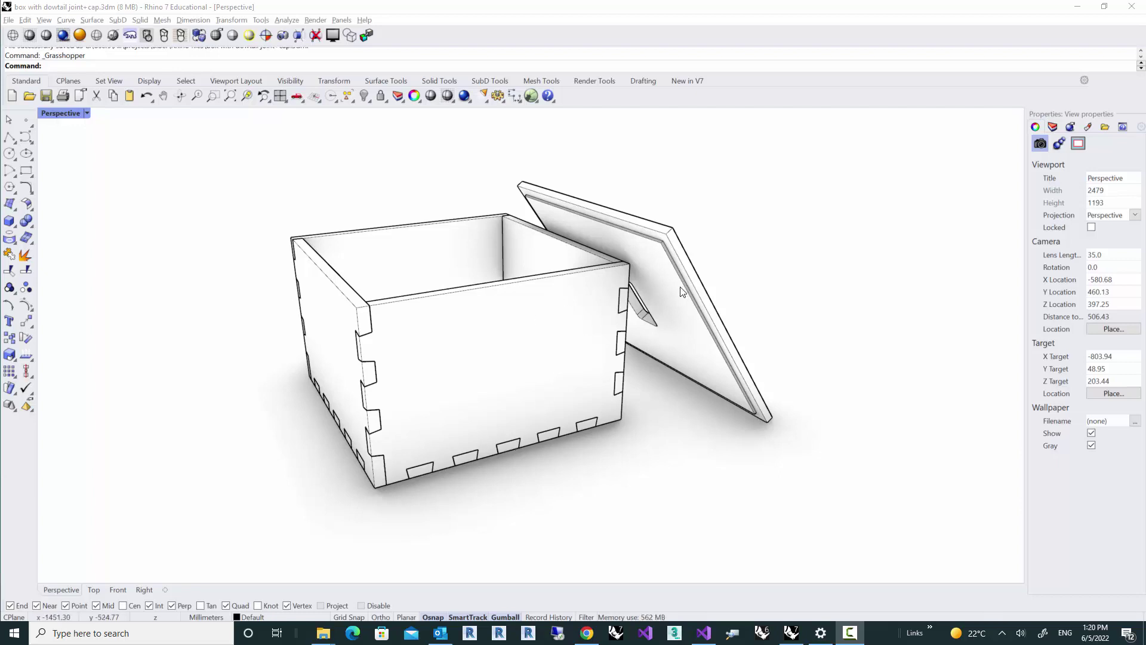
Zoom into the Perspective view and launch Grasshopper with the 'box with dowtail joint' definition
scroll(681, 294, up, 2)
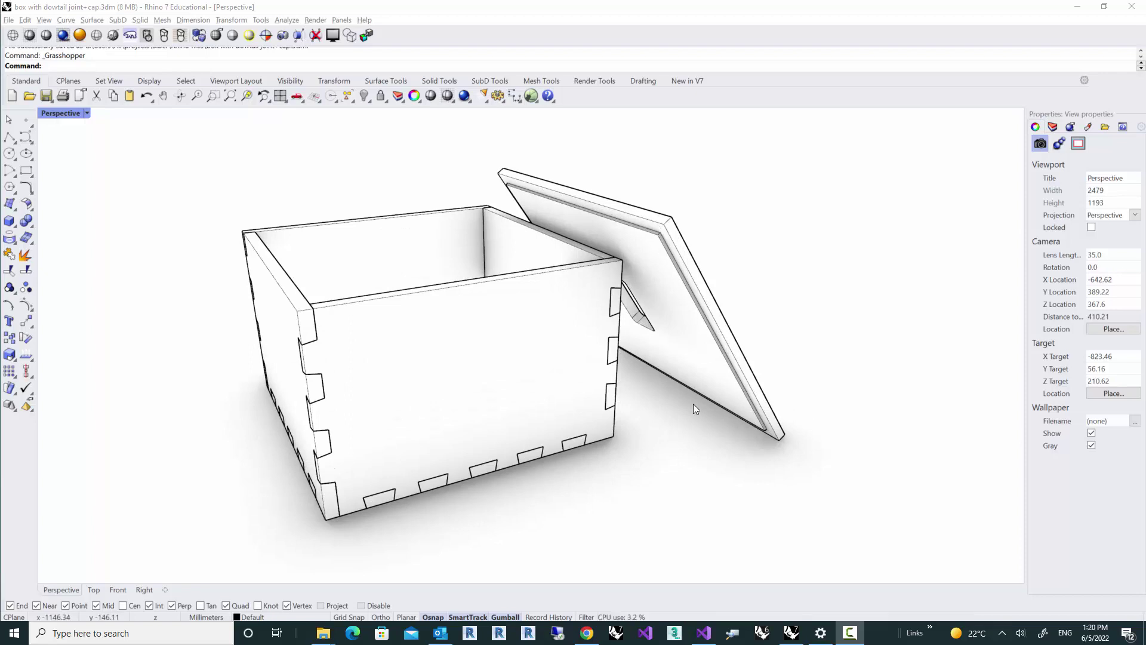
click(532, 95)
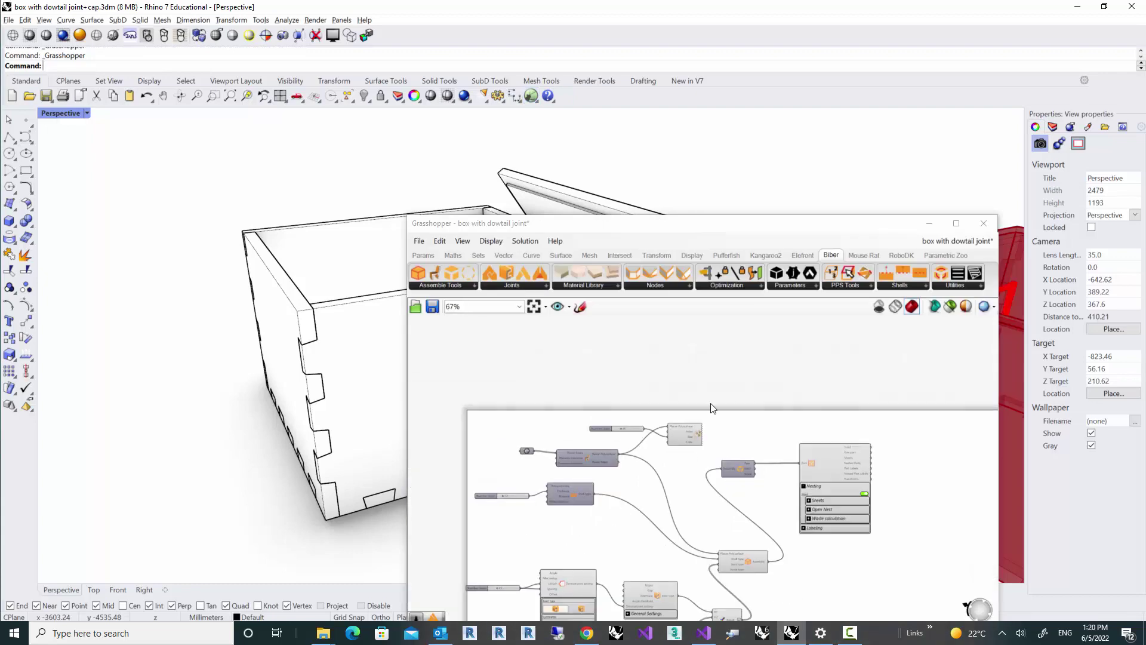
Set the viewport to Shaded and frame the red numbered box beside the edge-number panels
drag(638, 229, 791, 210)
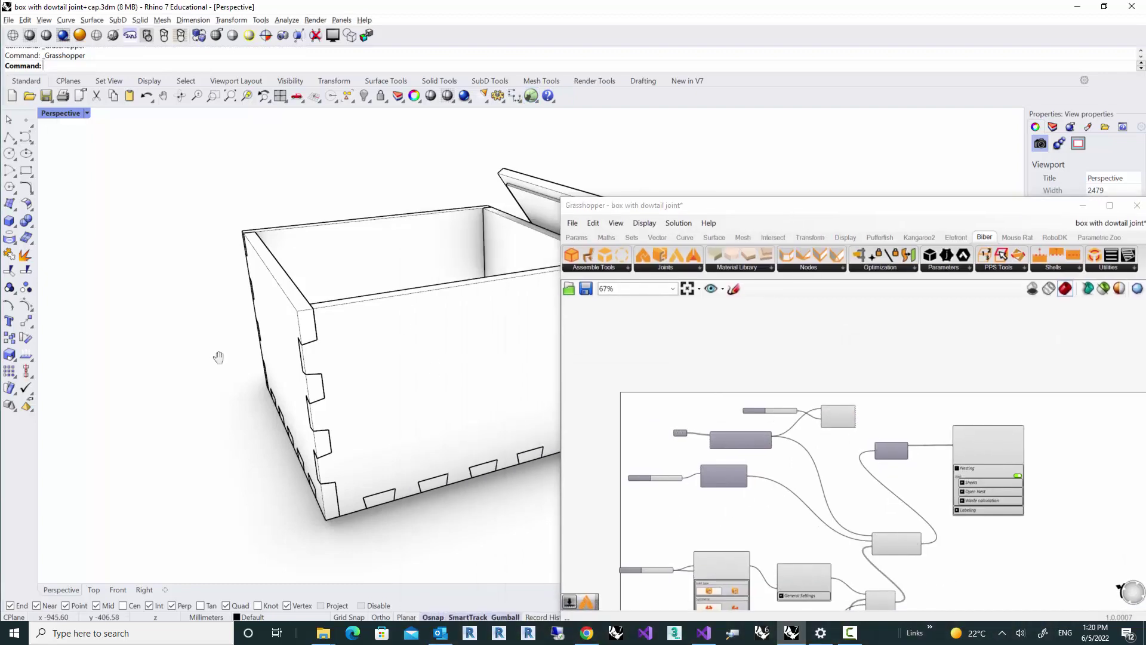
mouse_move(217, 357)
right_down()
mouse_move(195, 353)
mouse_move(197, 279)
right_up()
click(448, 95)
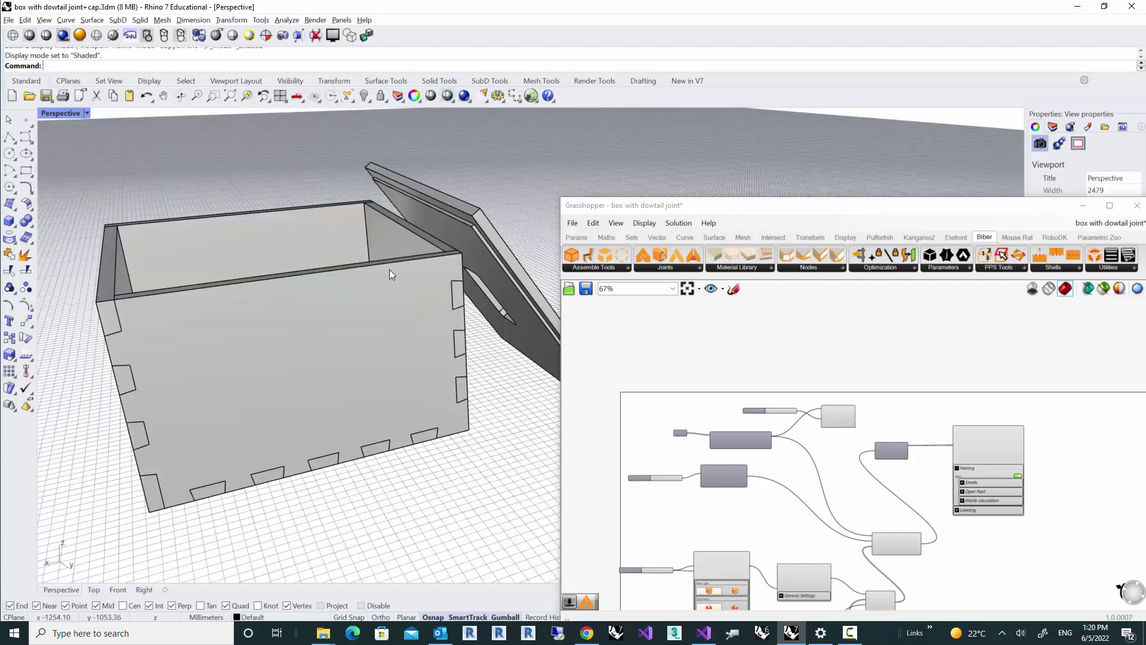
scroll(395, 312, up, 5)
scroll(387, 310, down, 8)
scroll(435, 325, up, 4)
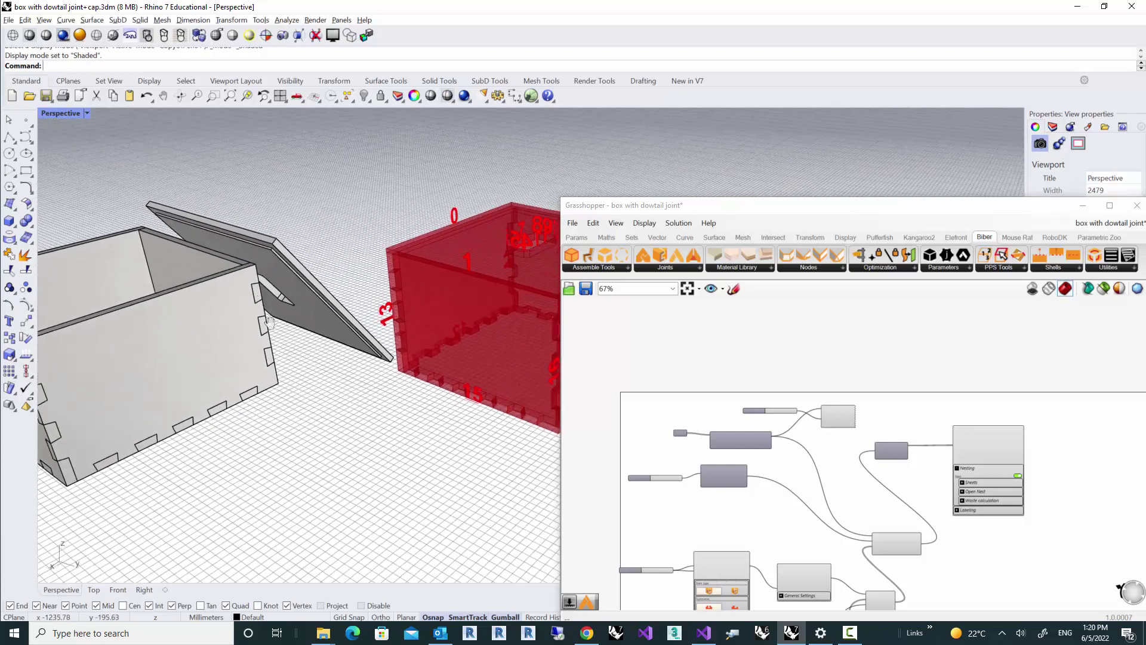
shift+right_drag(370, 326, 291, 329)
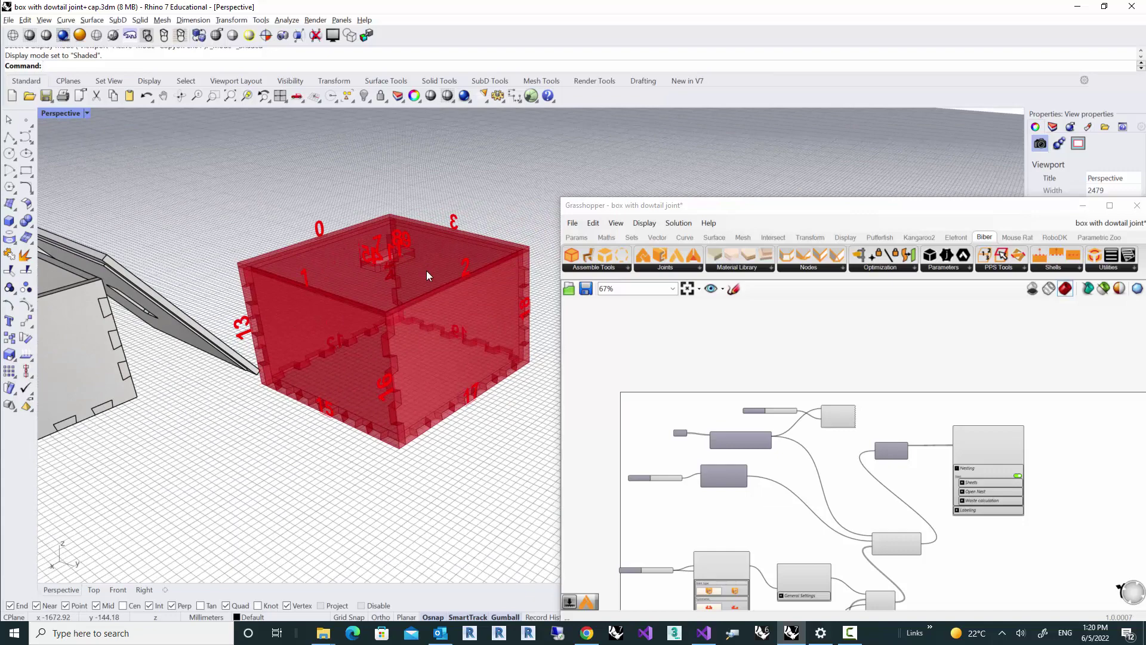
right_drag(839, 480, 834, 362)
scroll(733, 532, up, 4)
right_drag(733, 533, 748, 461)
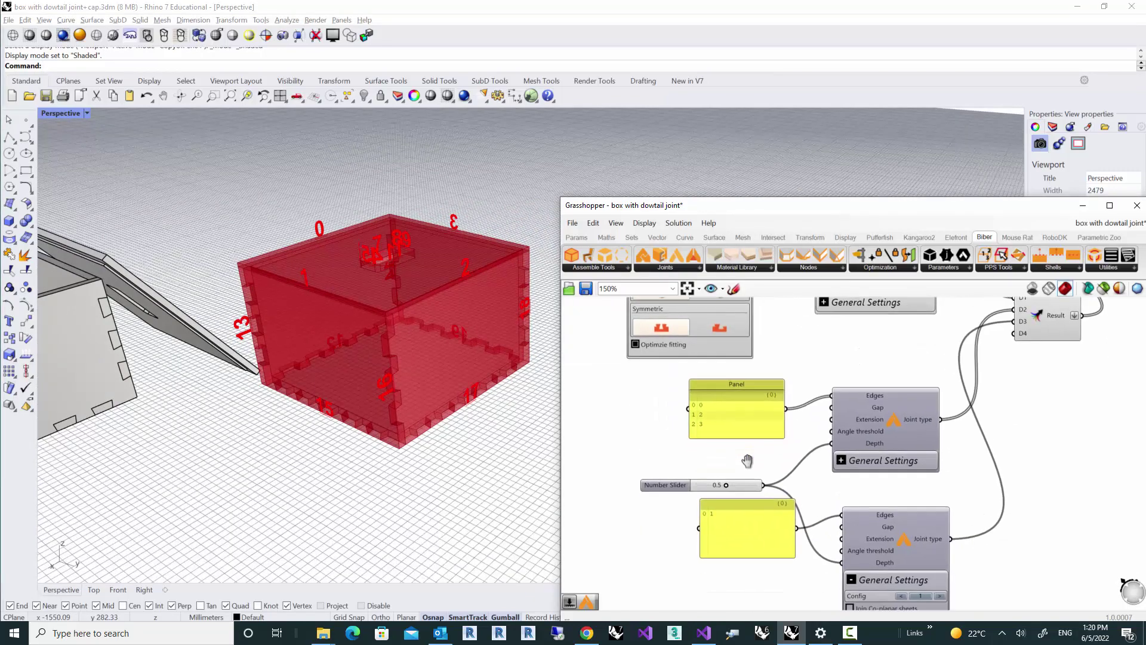
scroll(756, 467, up, 1)
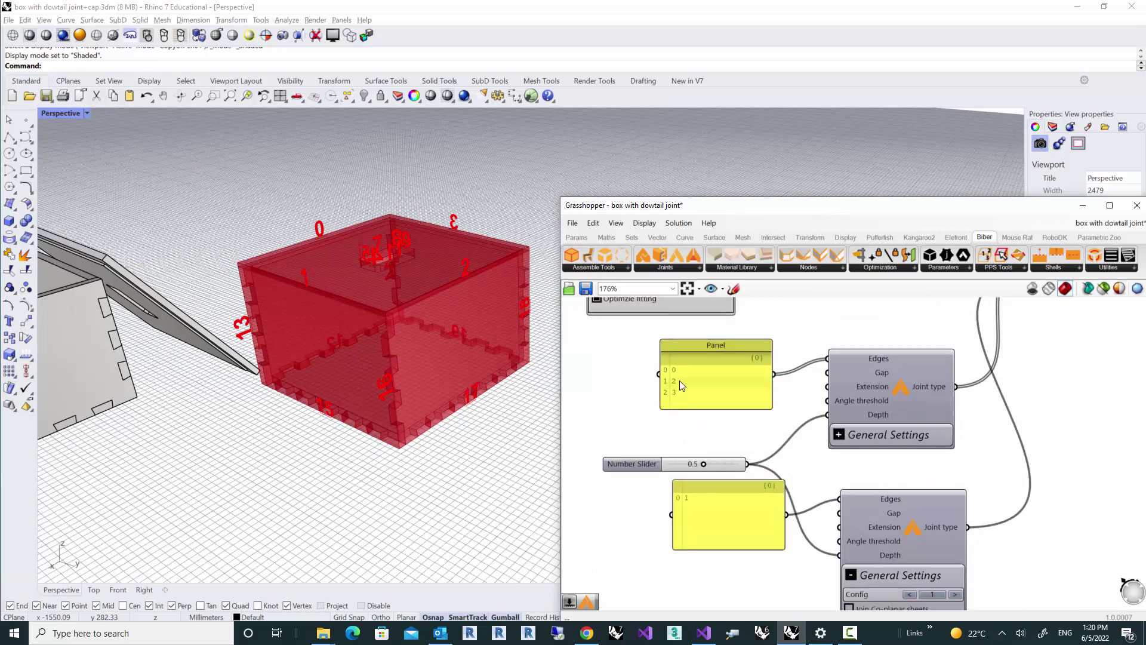
click(904, 397)
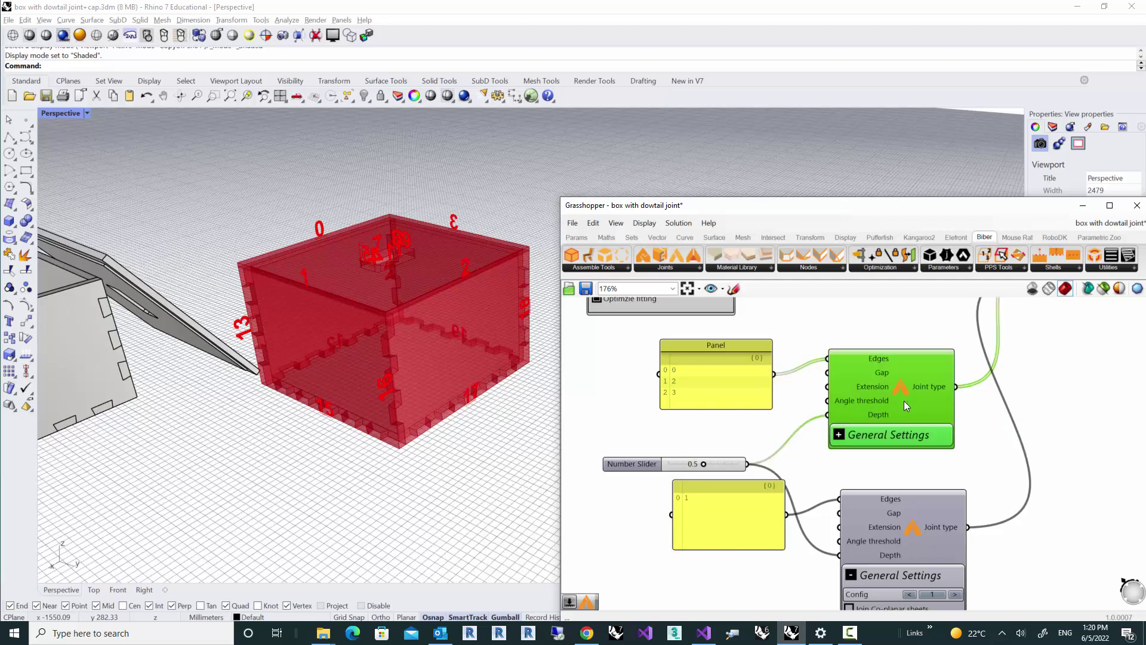
right_drag(904, 403, 900, 354)
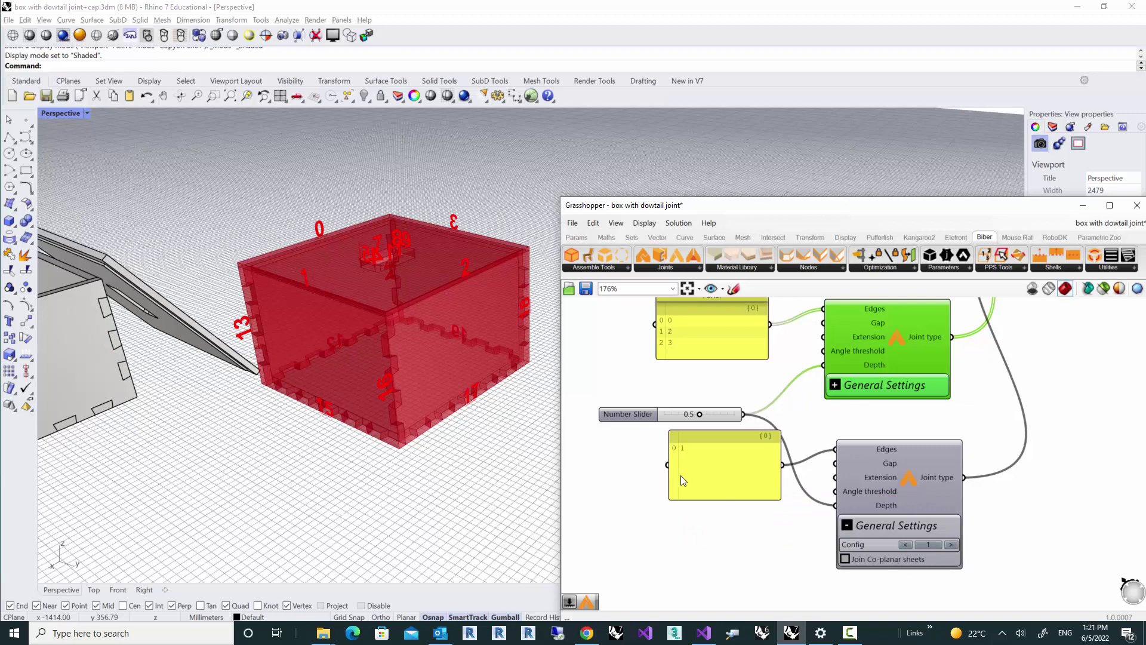
scroll(730, 482, down, 5)
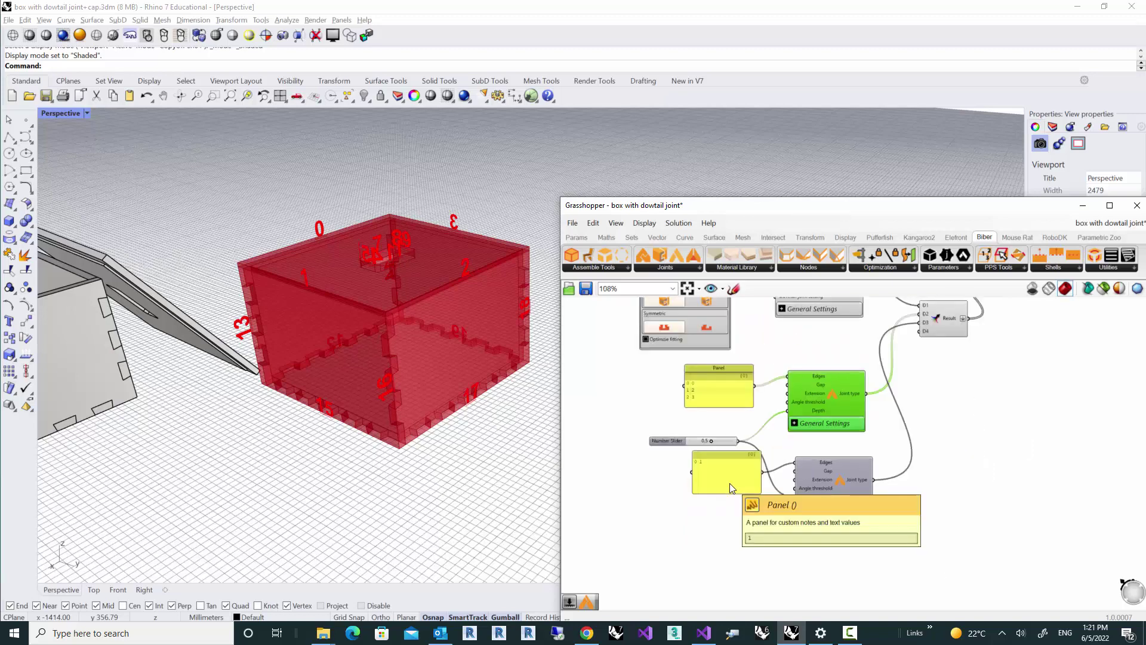
right_drag(720, 341, 726, 397)
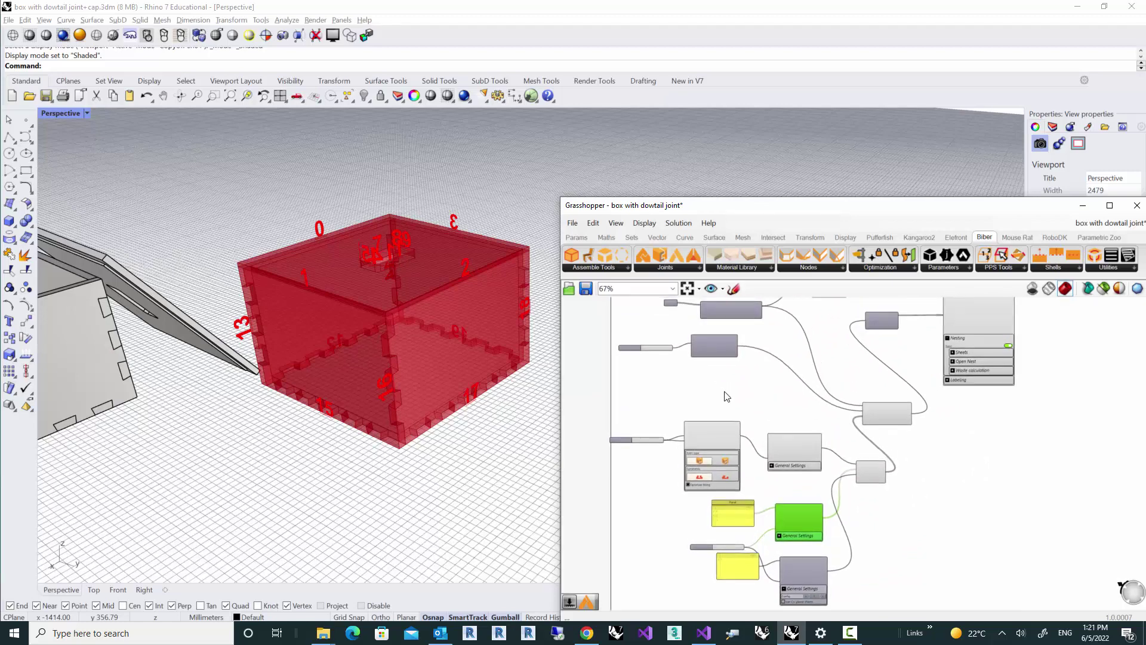
right_drag(746, 397, 744, 442)
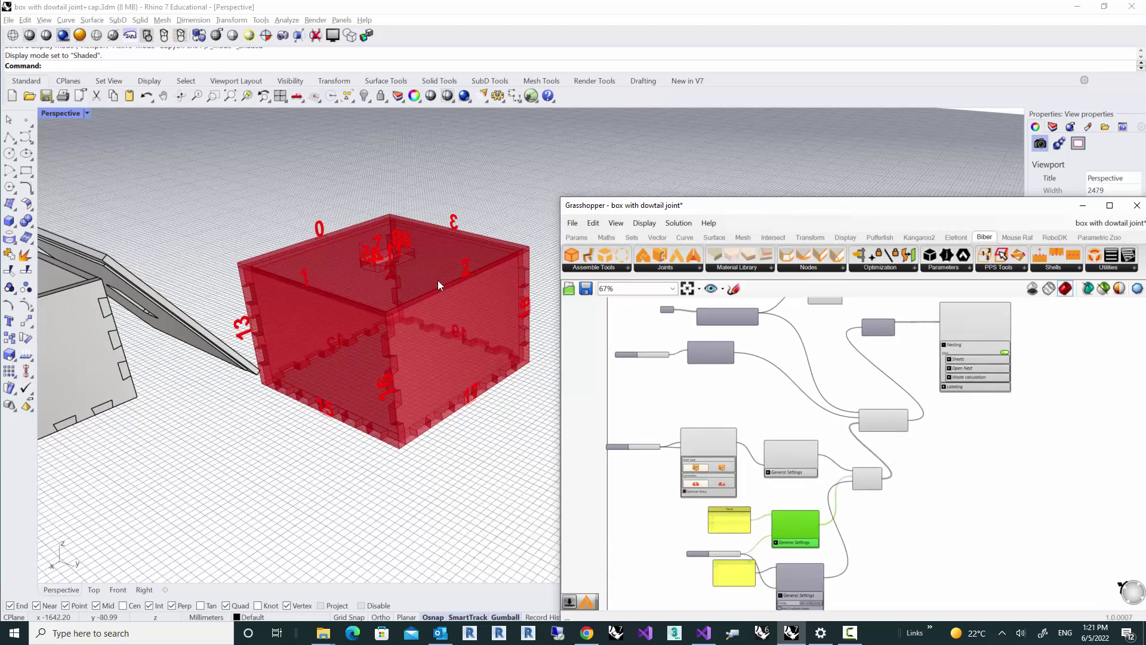
scroll(676, 442, up, 5)
scroll(739, 478, up, 4)
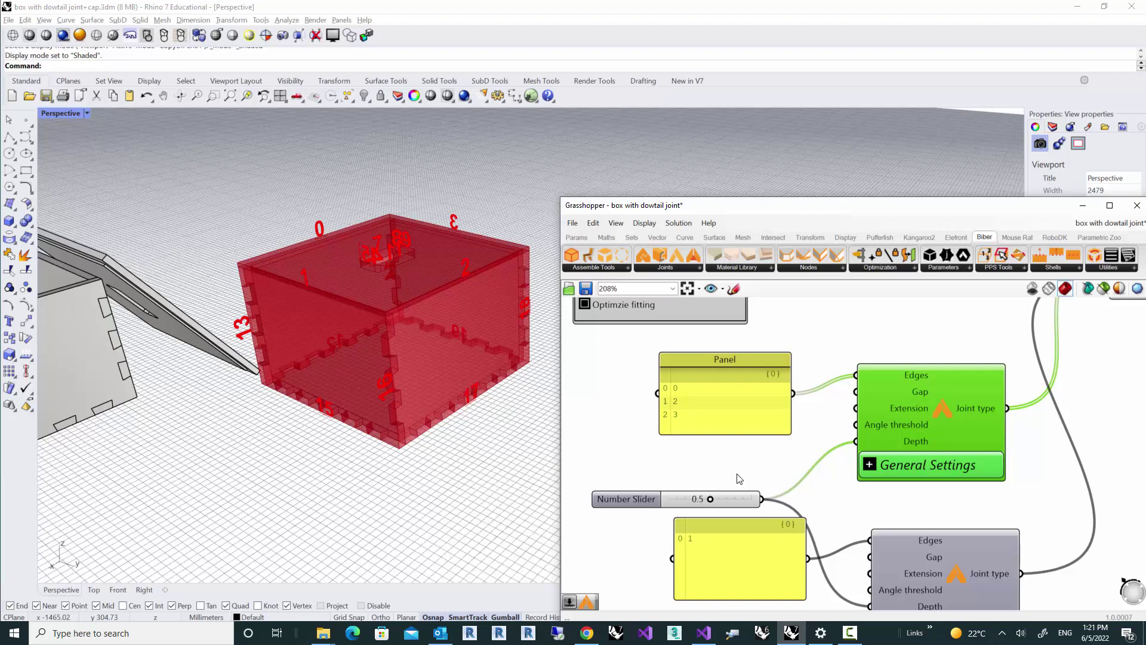
drag(905, 220, 805, 173)
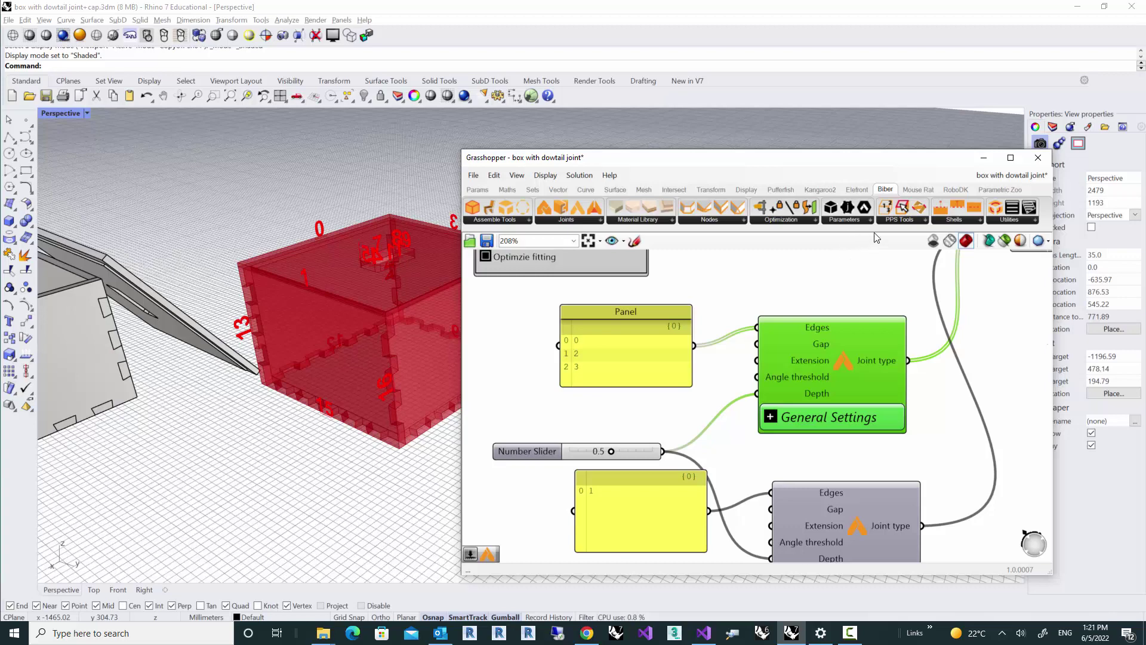
Place a Biber PPS Tools Edge Selection component below the joint components
click(948, 221)
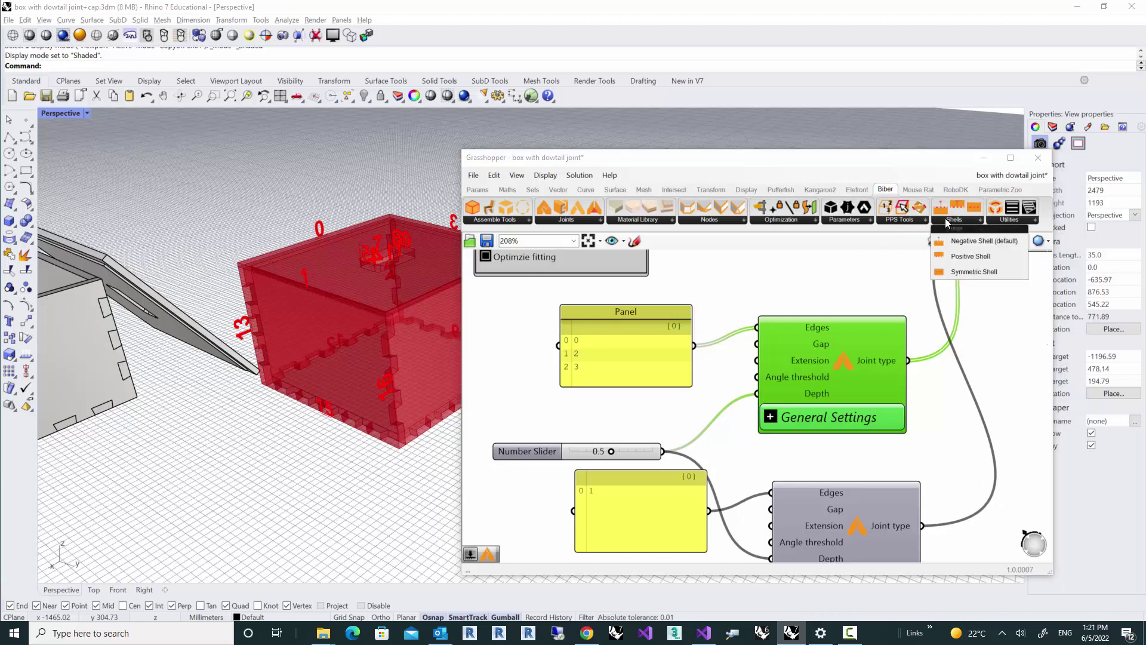
click(898, 221)
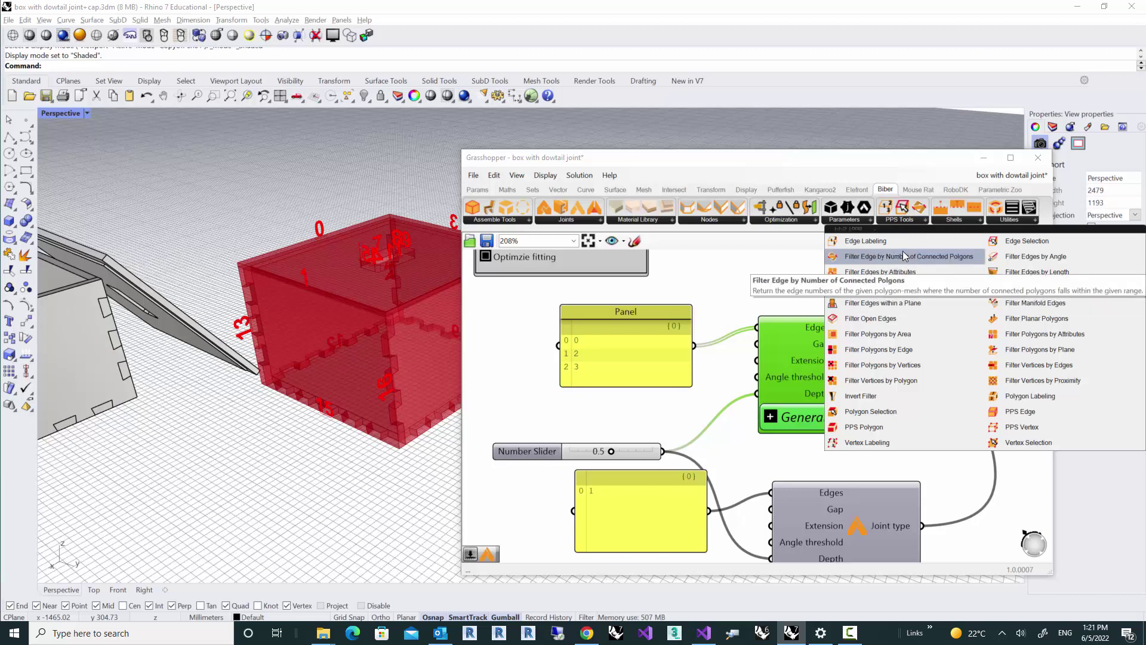
click(1014, 240)
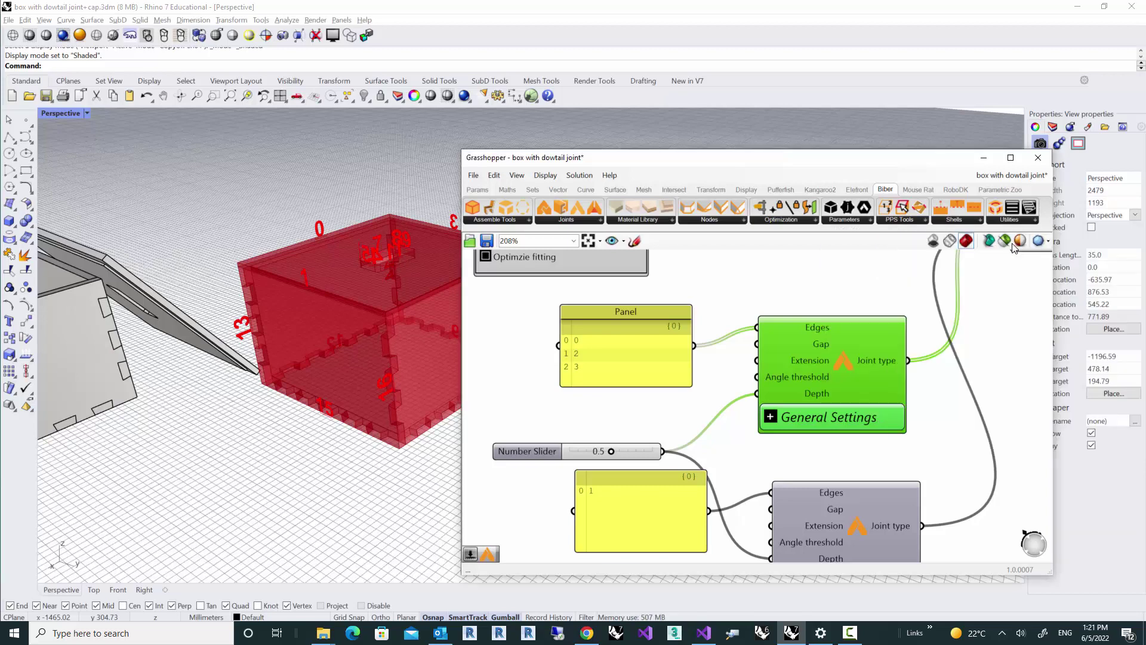
scroll(707, 436, down, 4)
click(736, 452)
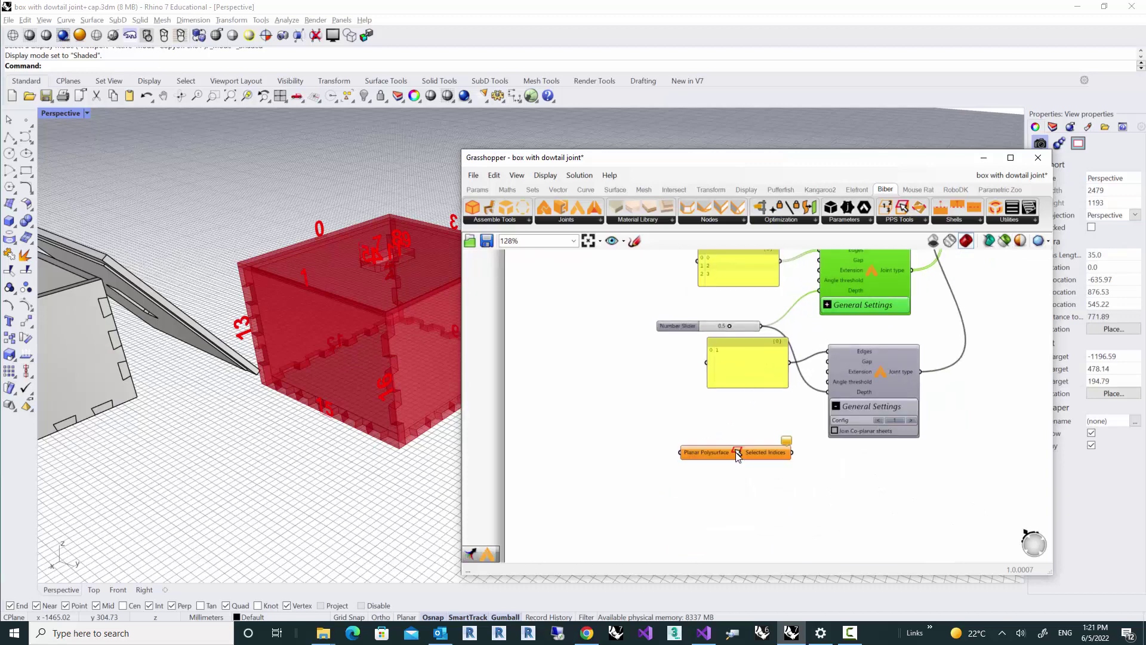
Wire the Planar Polysurface output into the Edge Selection's Planar Polysurface input
scroll(700, 439, up, 4)
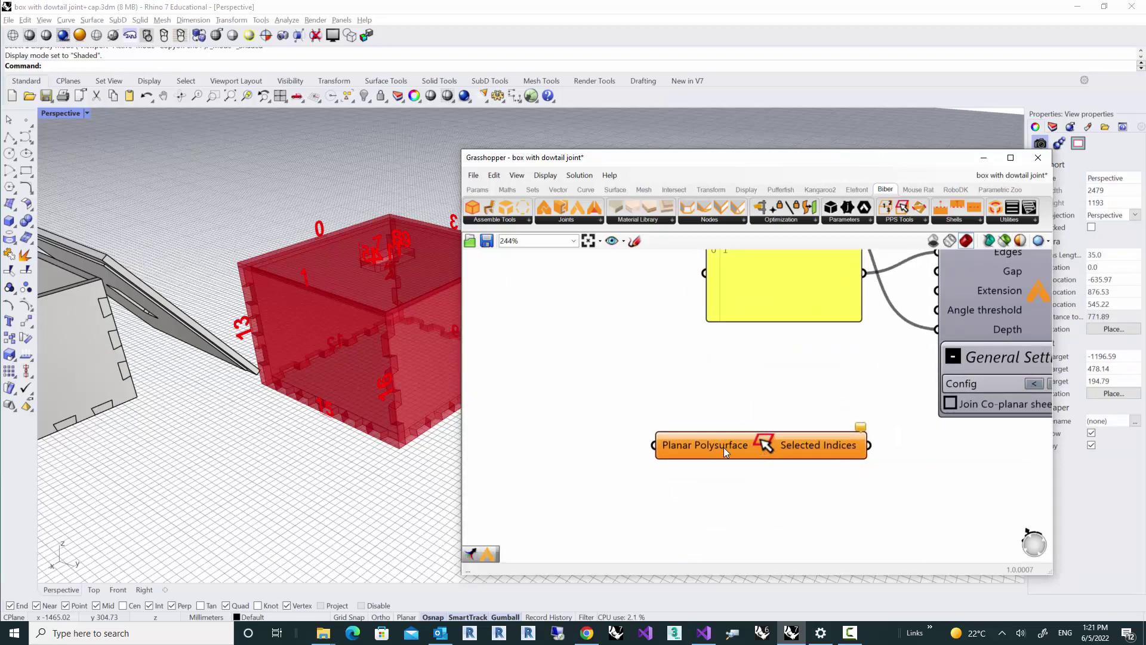
mouse_move(723, 447)
scroll(711, 529, down, 9)
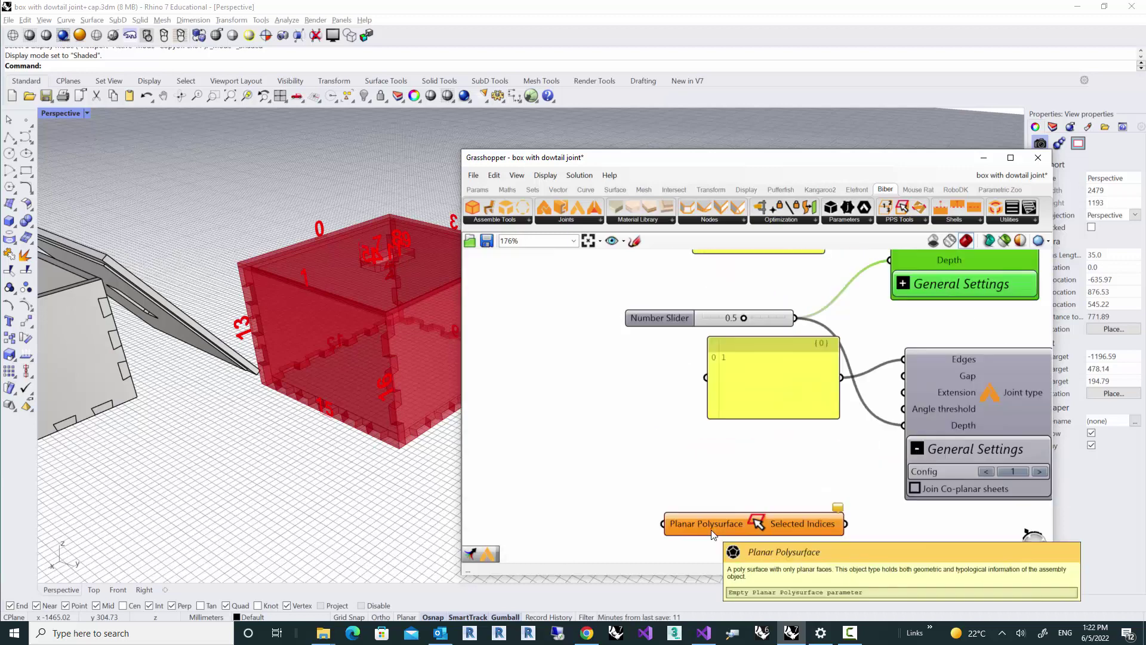
right_drag(731, 308, 724, 358)
scroll(723, 338, up, 8)
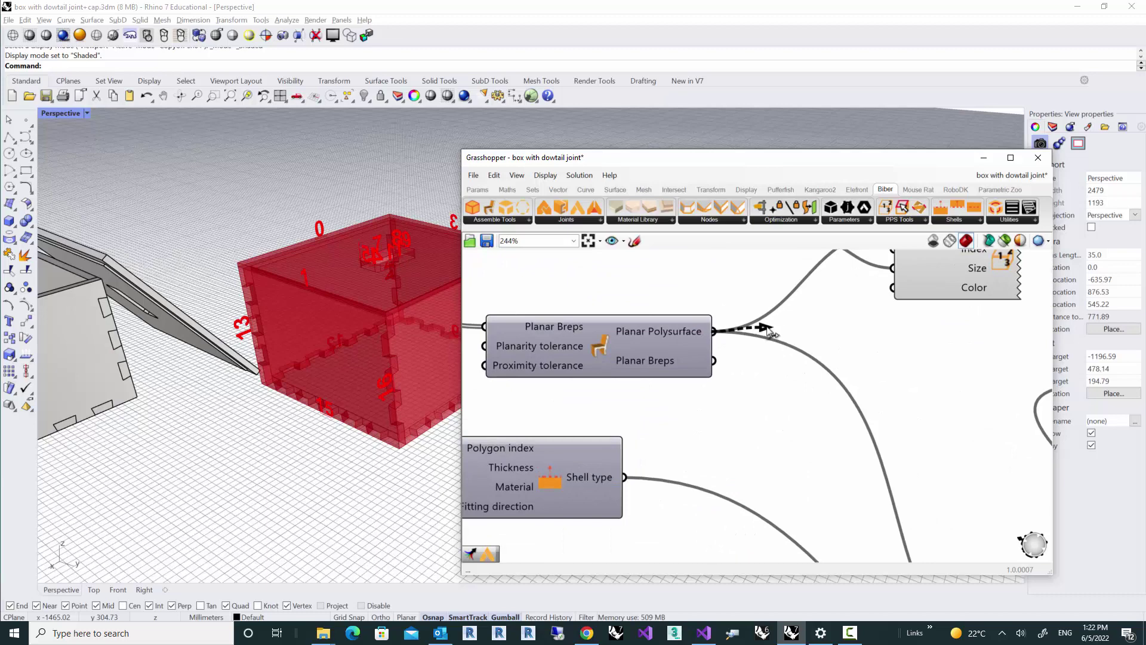
scroll(722, 370, down, 15)
scroll(725, 397, up, 18)
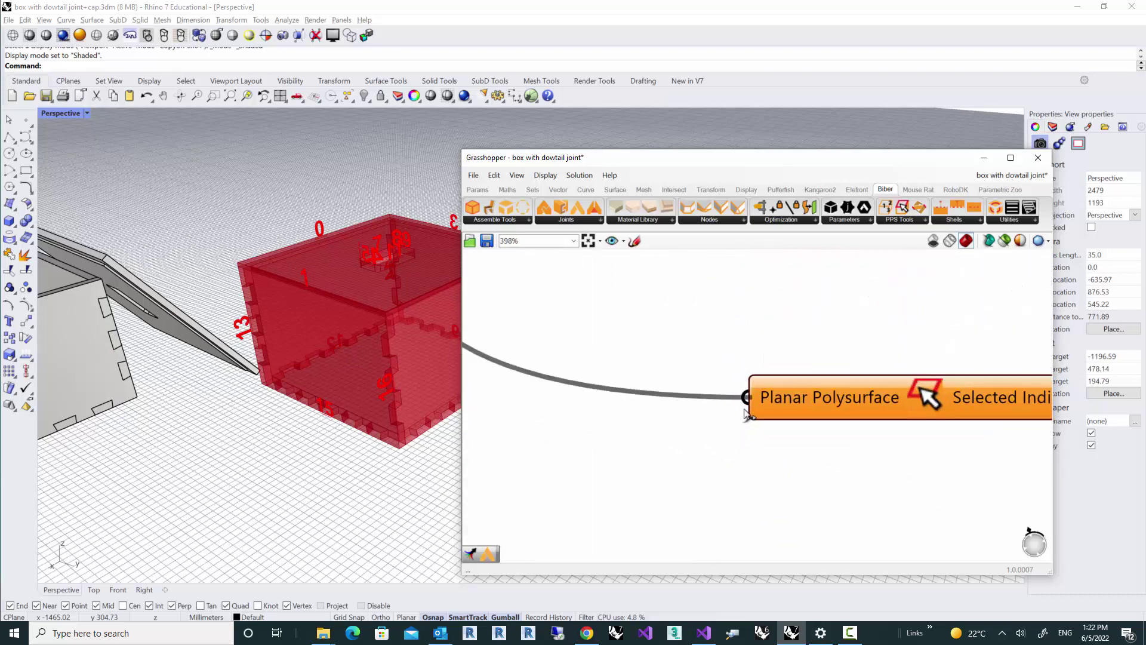
scroll(756, 447, down, 6)
scroll(770, 472, up, 2)
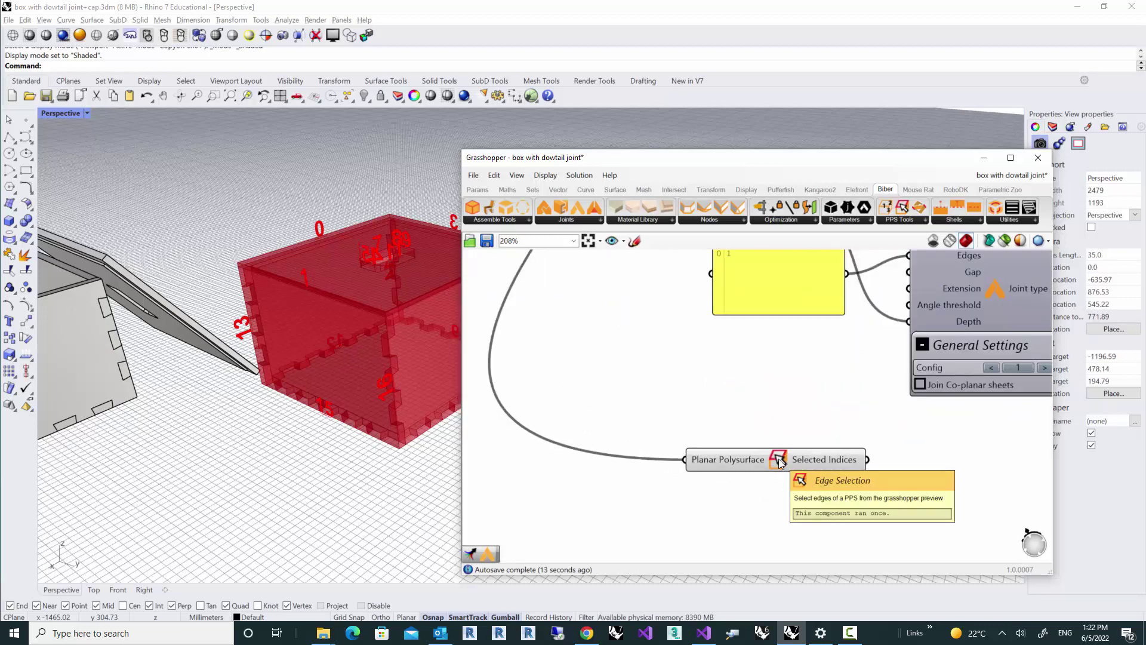
right_click(779, 463)
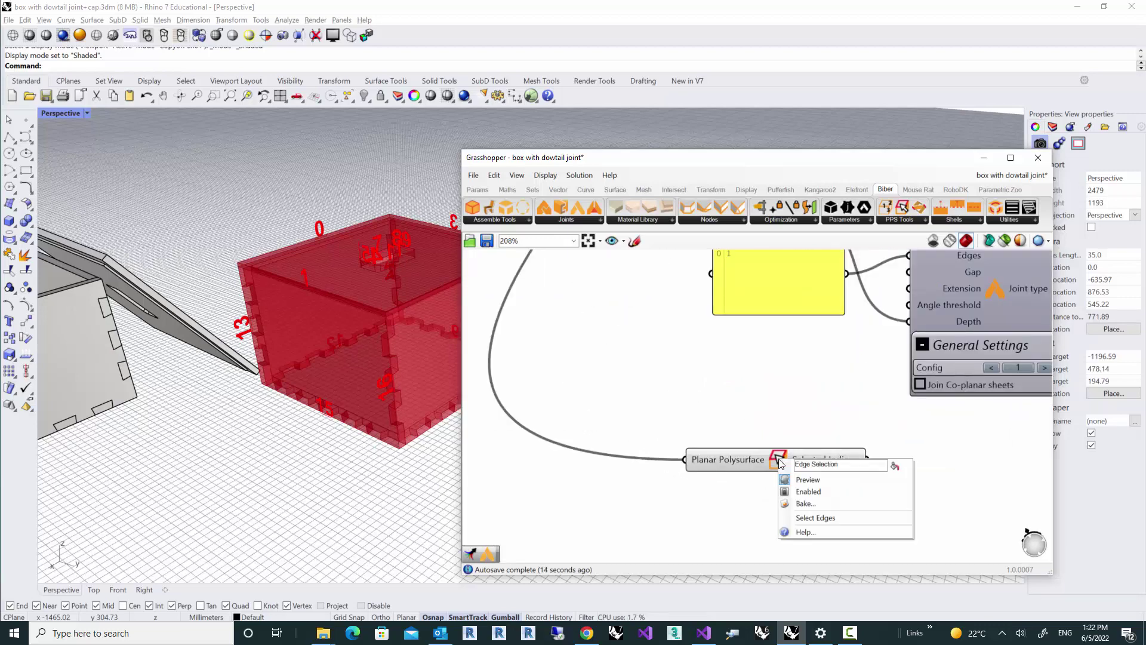
click(812, 518)
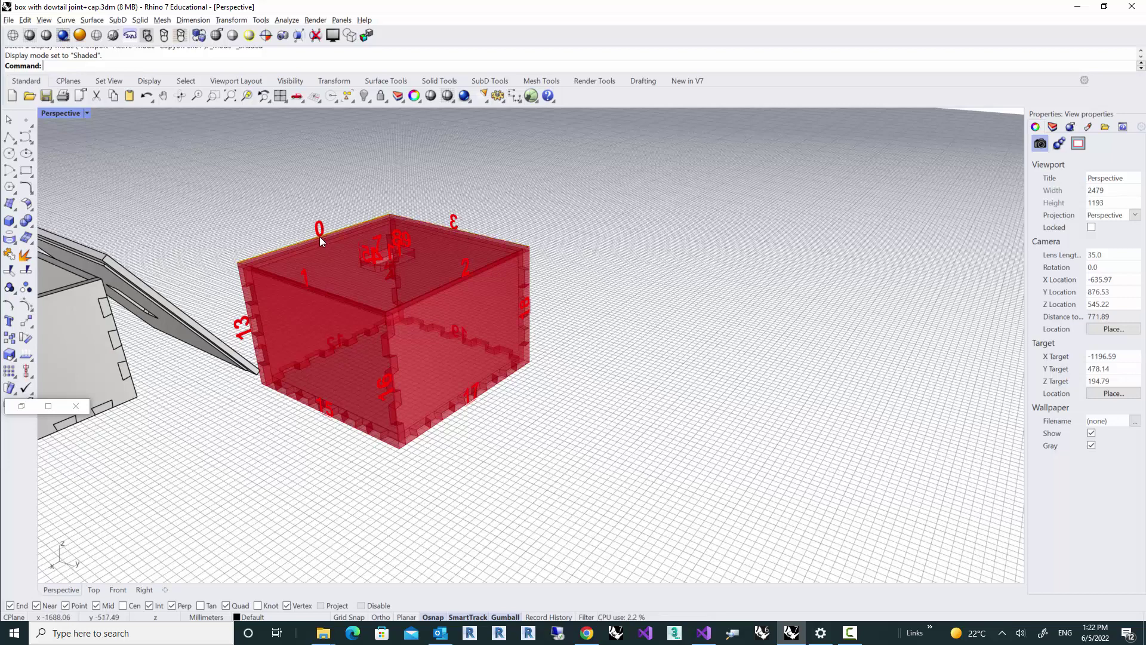
scroll(317, 237, up, 4)
click(287, 302)
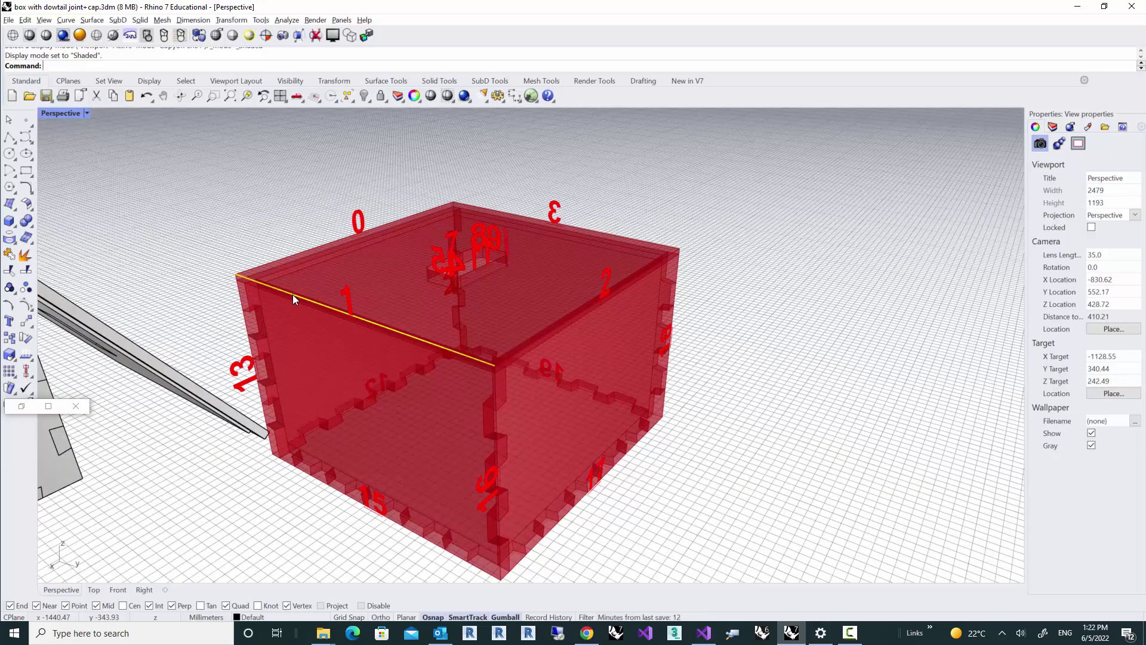
key(Escape)
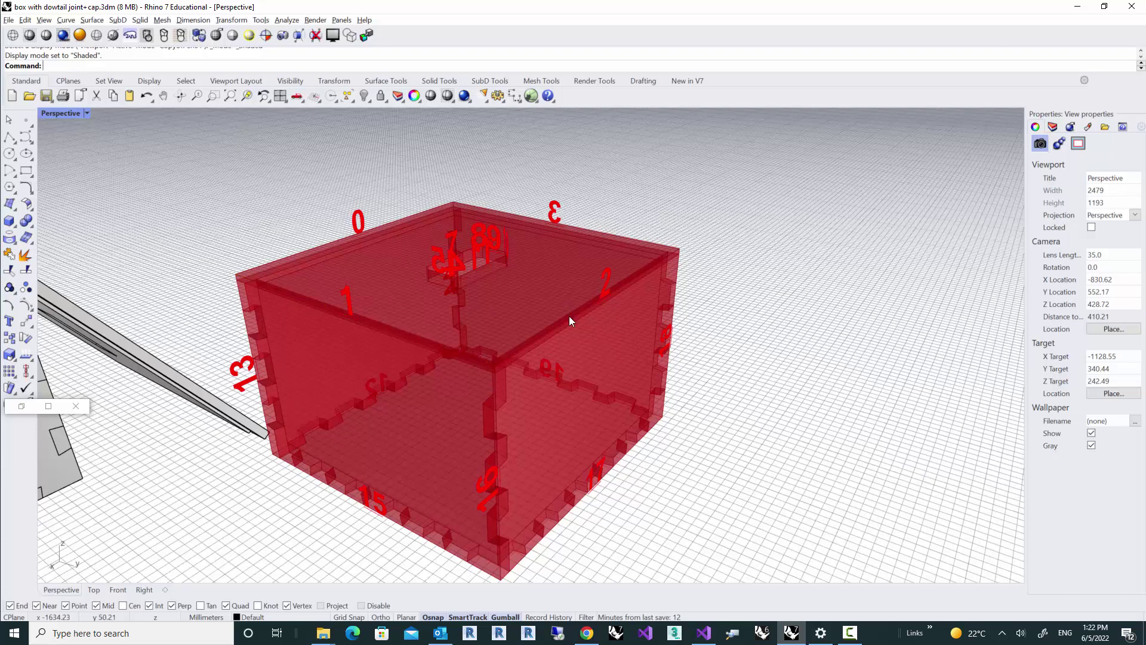
click(571, 320)
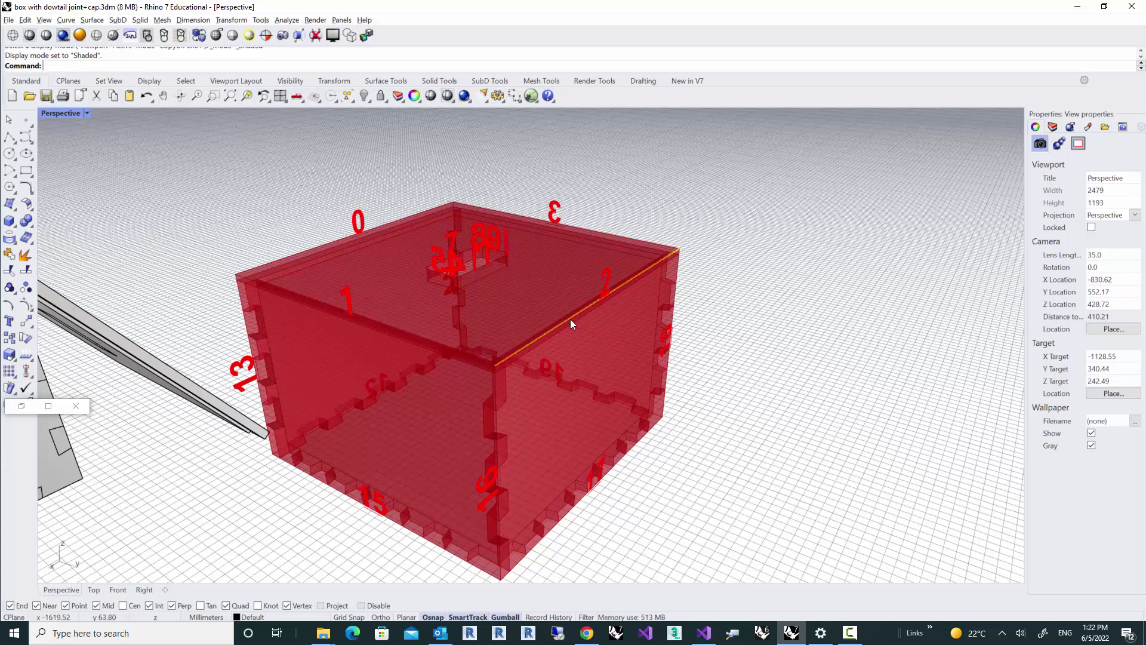
key(Escape)
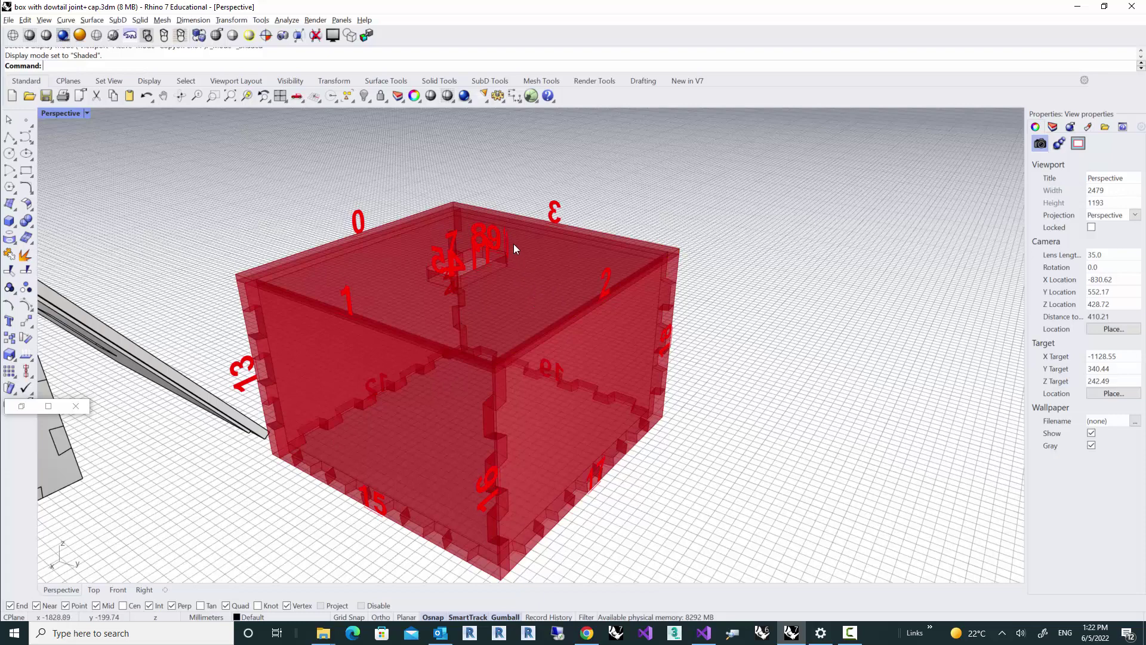
Orbit to a side view and window-select all edges along the box's top
right_drag(532, 285, 484, 338)
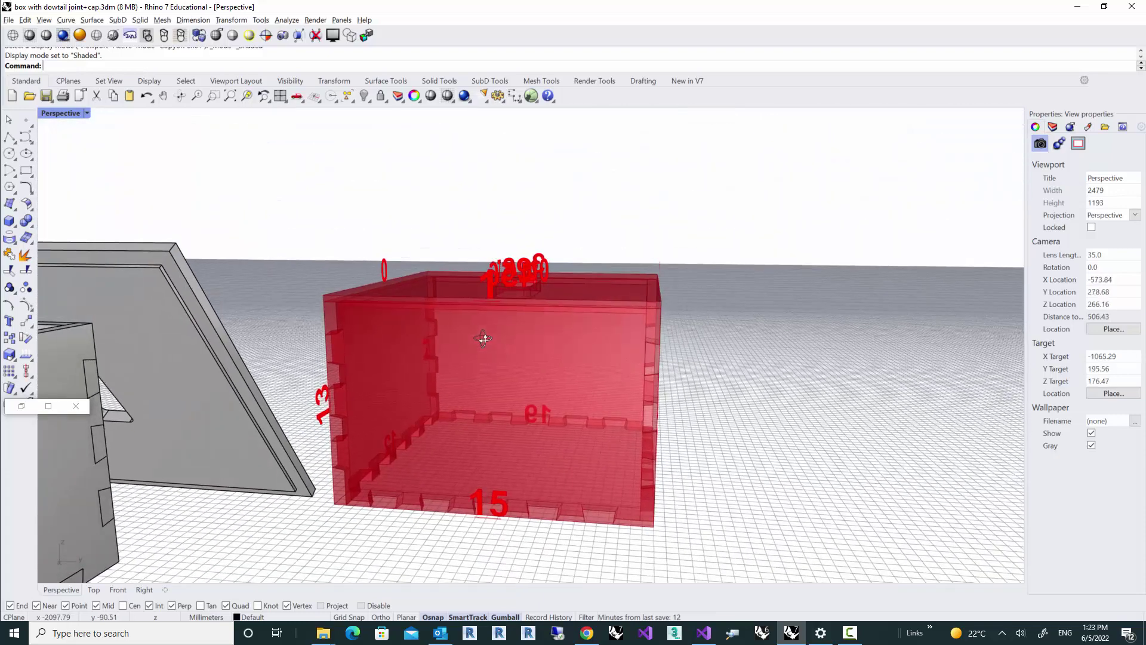
right_drag(422, 284, 248, 258)
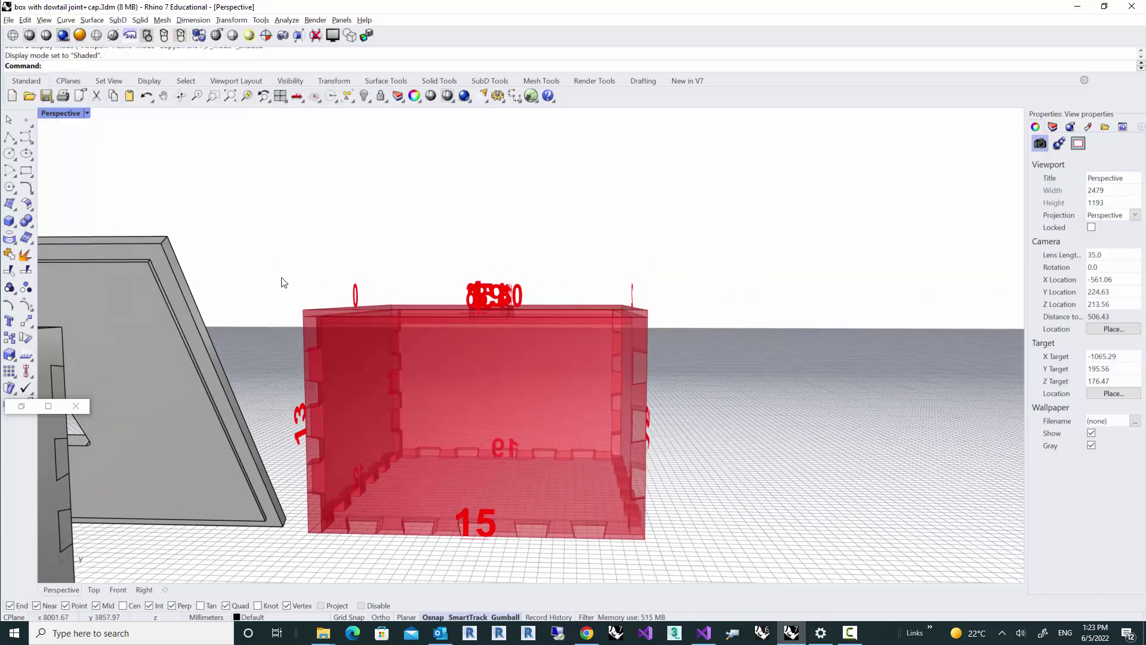
drag(284, 275, 661, 339)
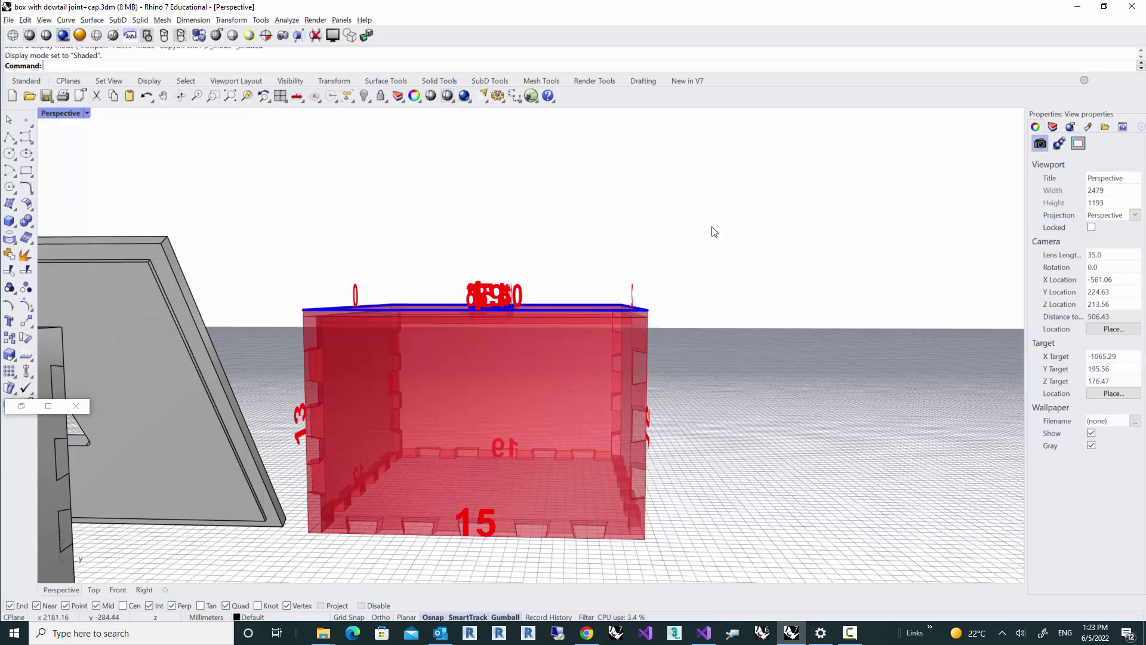
right_drag(717, 222, 692, 262)
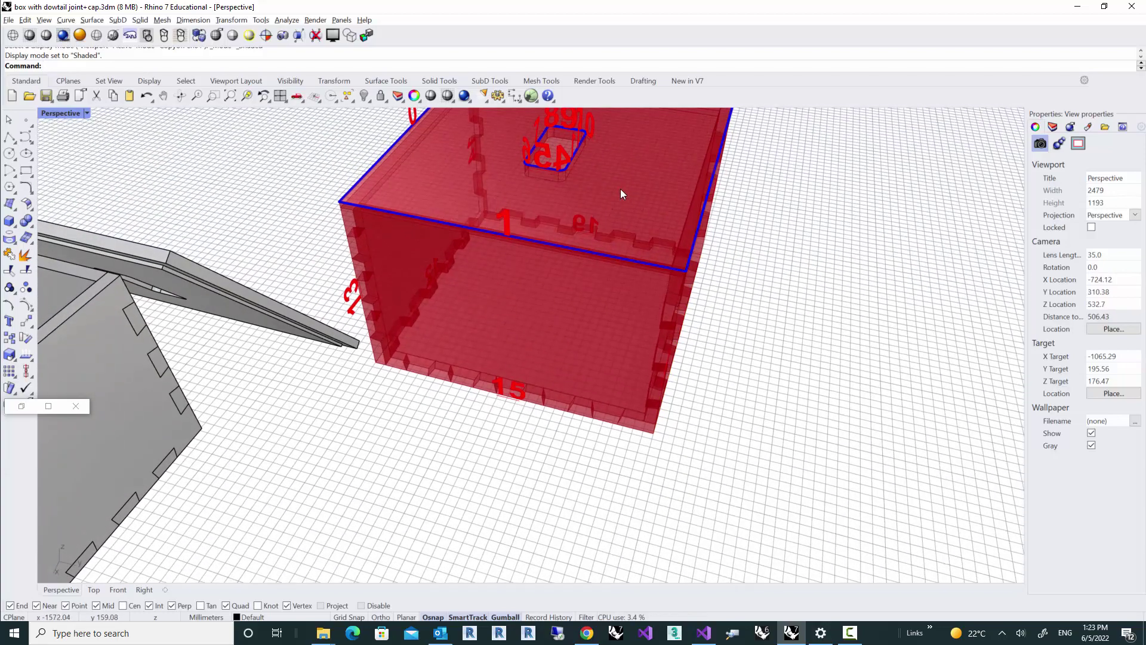
Deselect the top cutout edges, keeping only the outer rim edges picked
right_drag(621, 188, 586, 353)
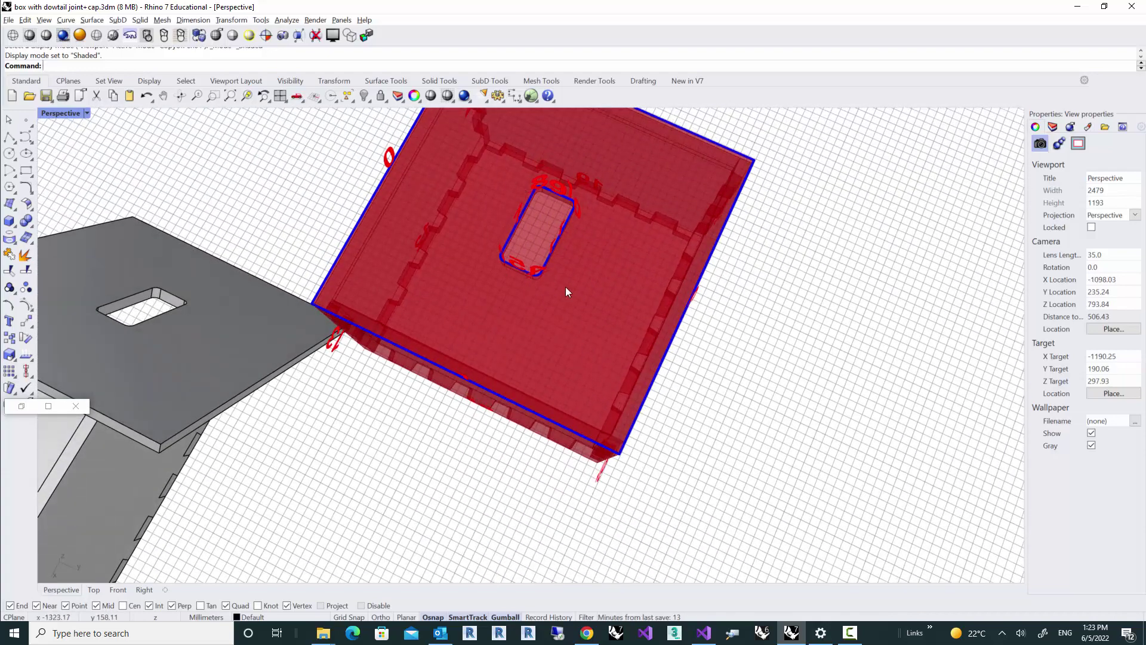
right_drag(569, 286, 591, 411)
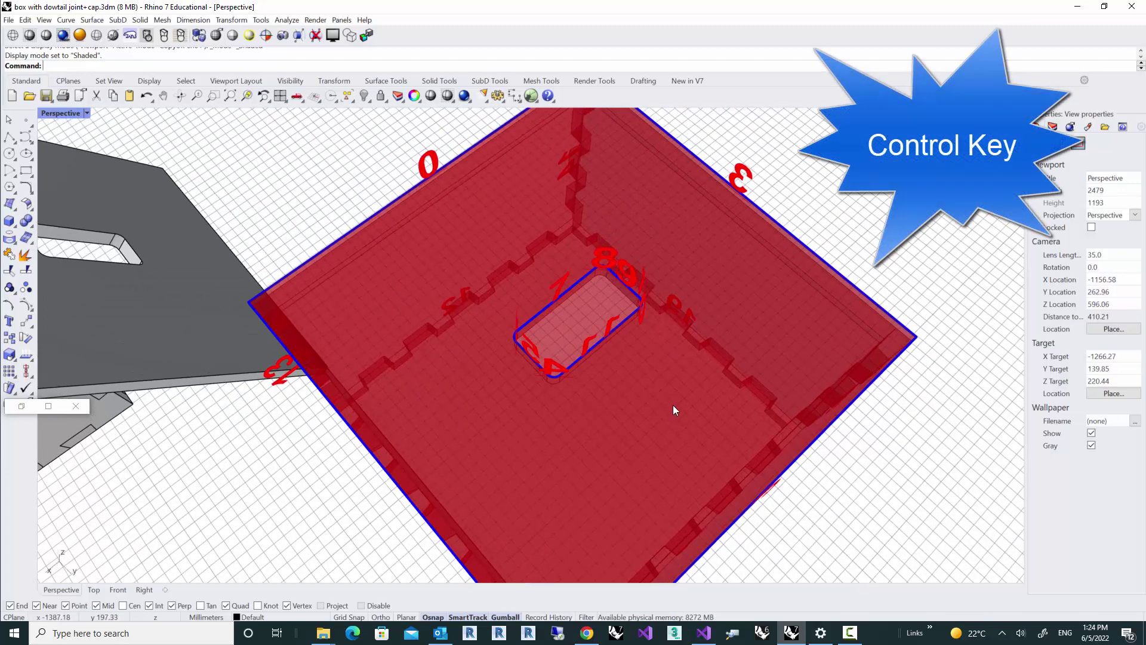
ctrl+drag(624, 364, 501, 257)
ctrl+right_drag(501, 256, 606, 360)
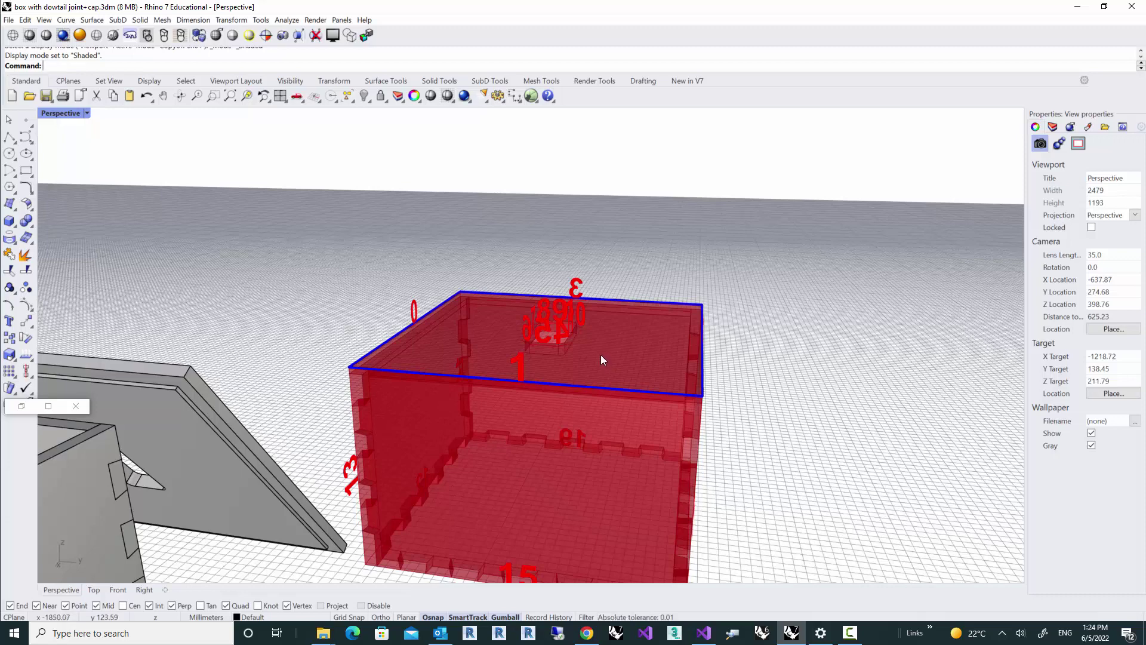
right_drag(614, 358, 606, 398)
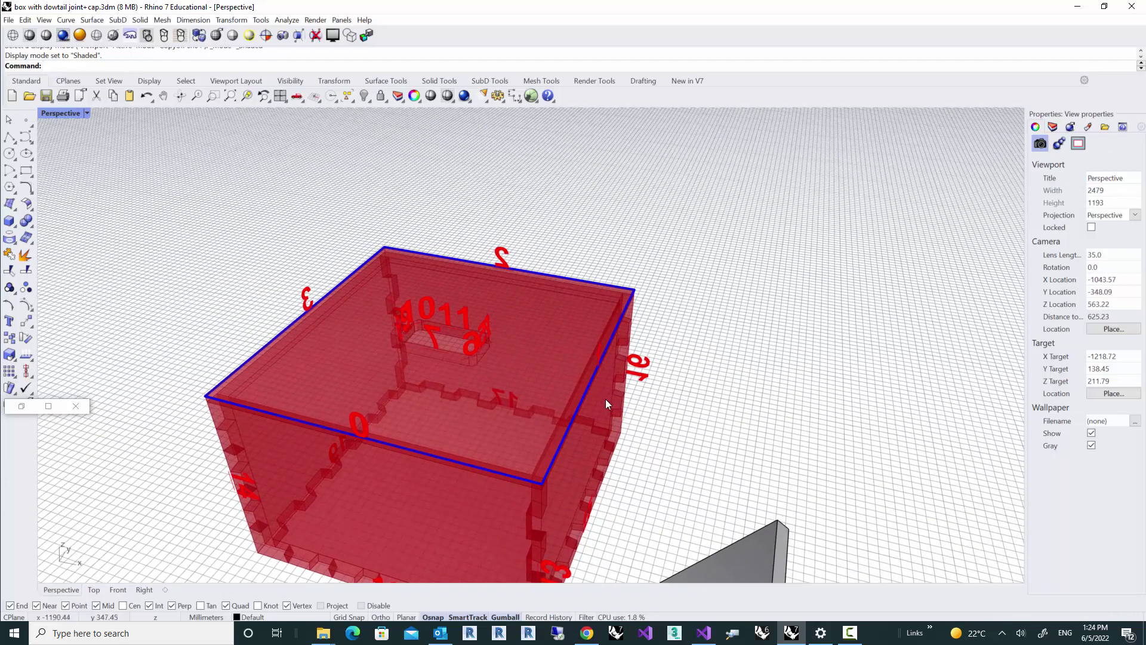
click(590, 384)
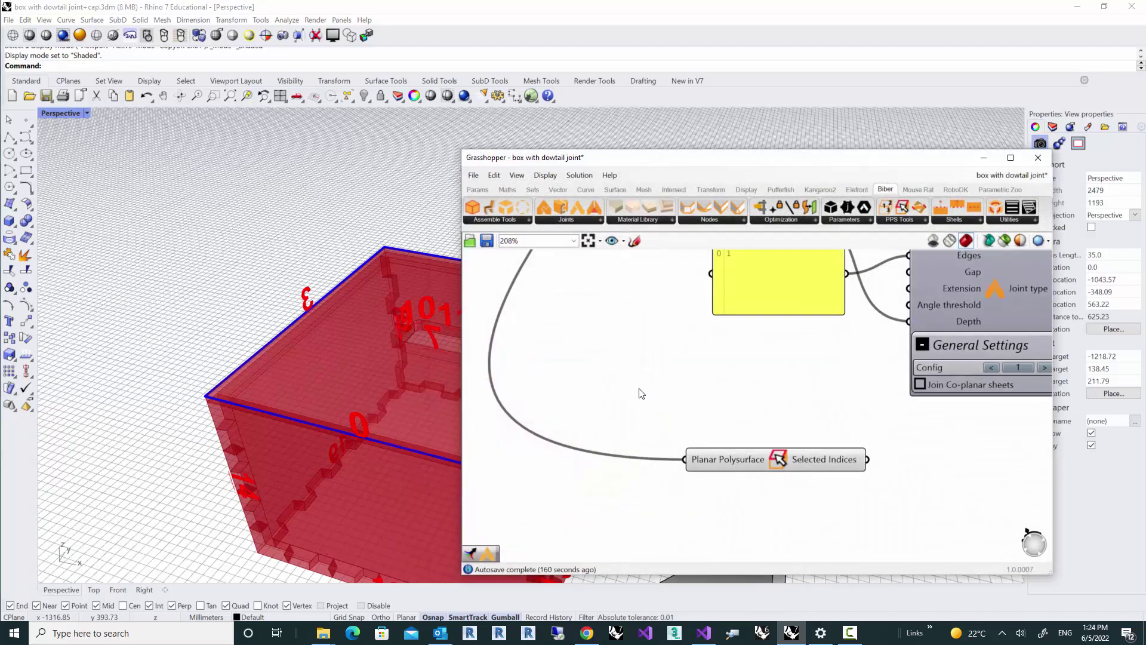
Move the Edge Selection component beside the Panel and preview its picked edges on the box
scroll(719, 346, down, 3)
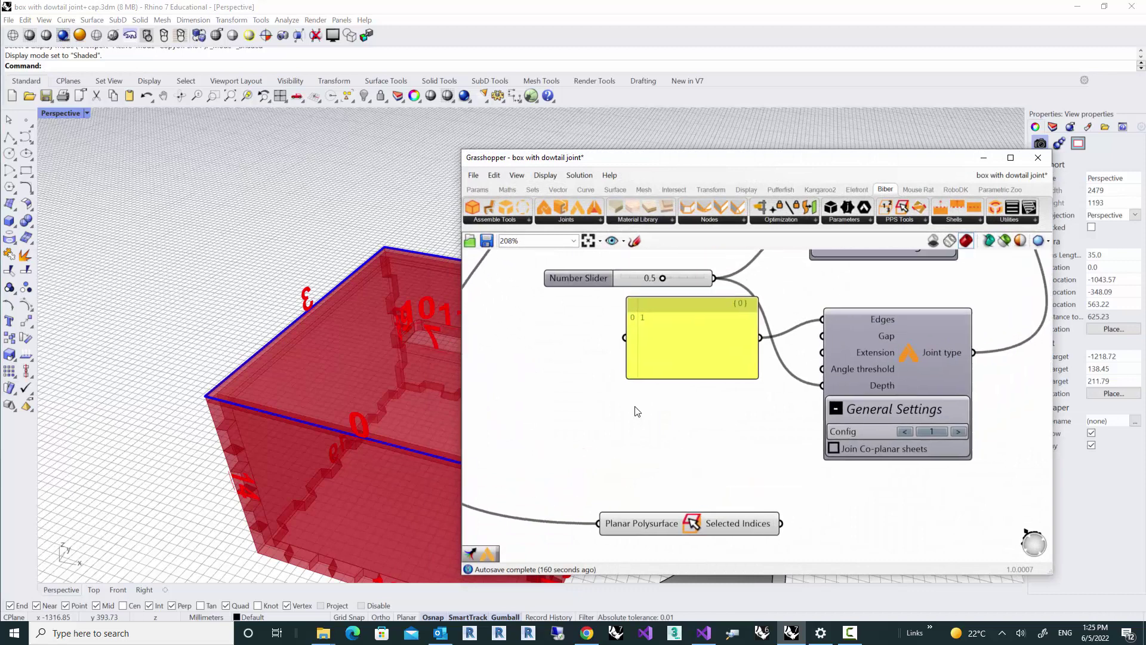
scroll(683, 414, up, 4)
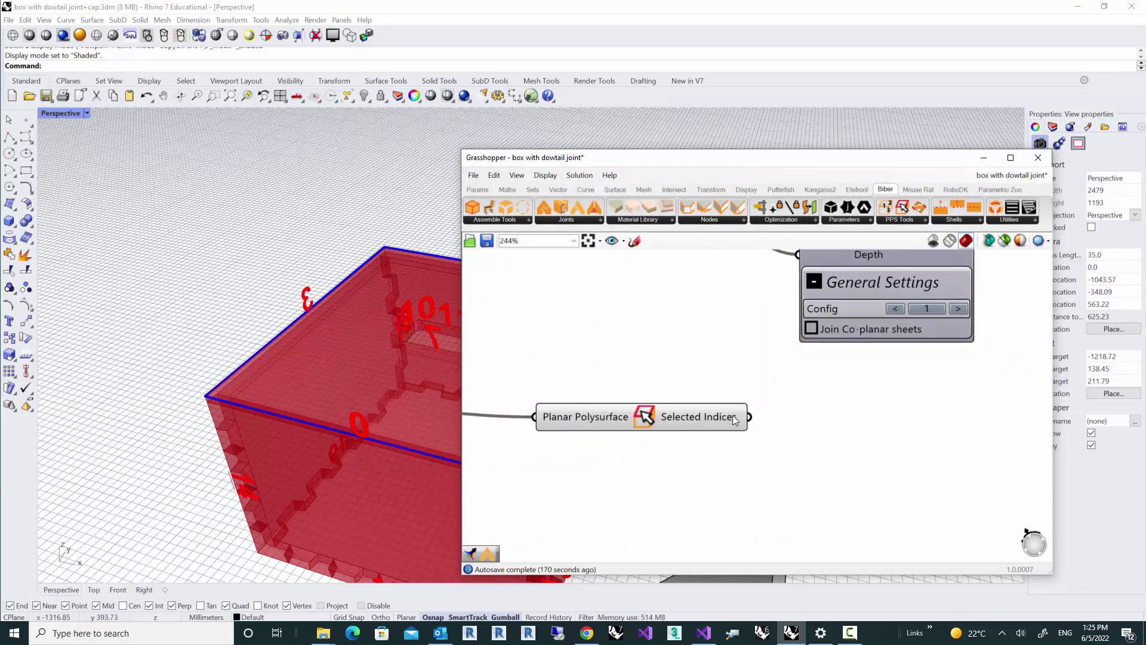
mouse_move(734, 416)
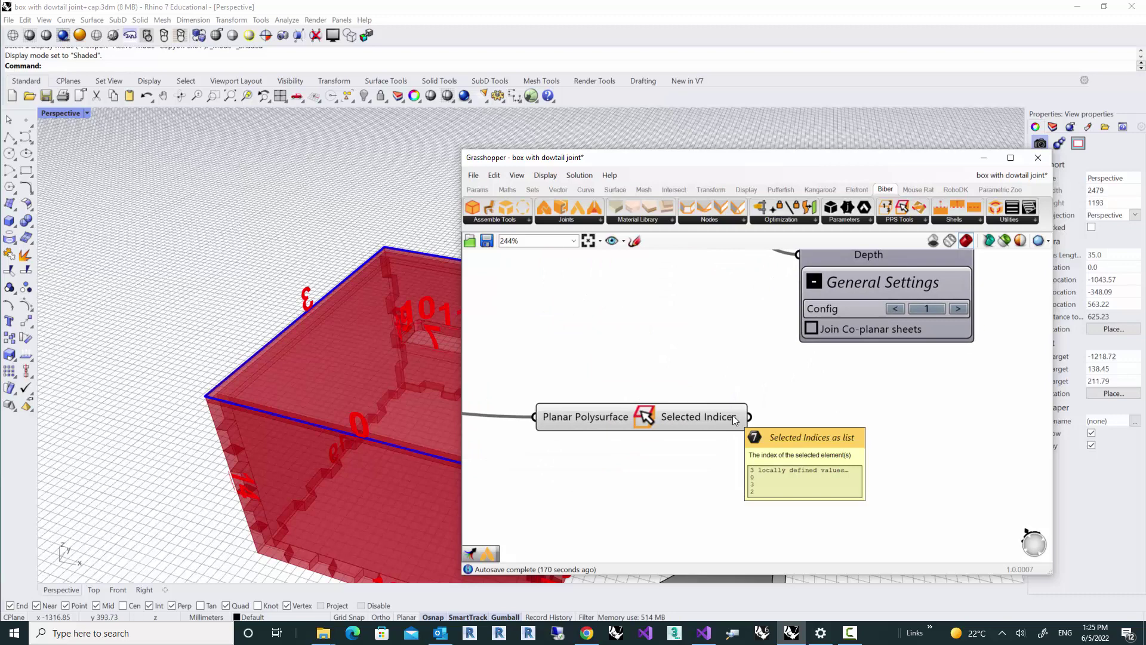
scroll(732, 414, down, 4)
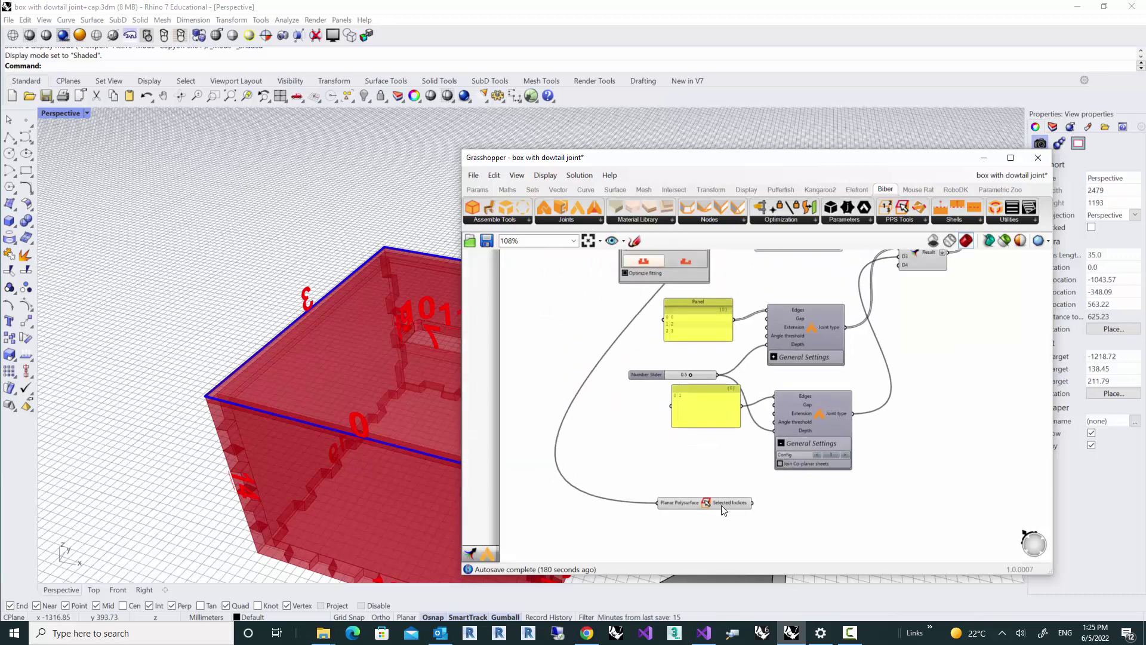
drag(725, 508, 626, 346)
scroll(577, 337, up, 4)
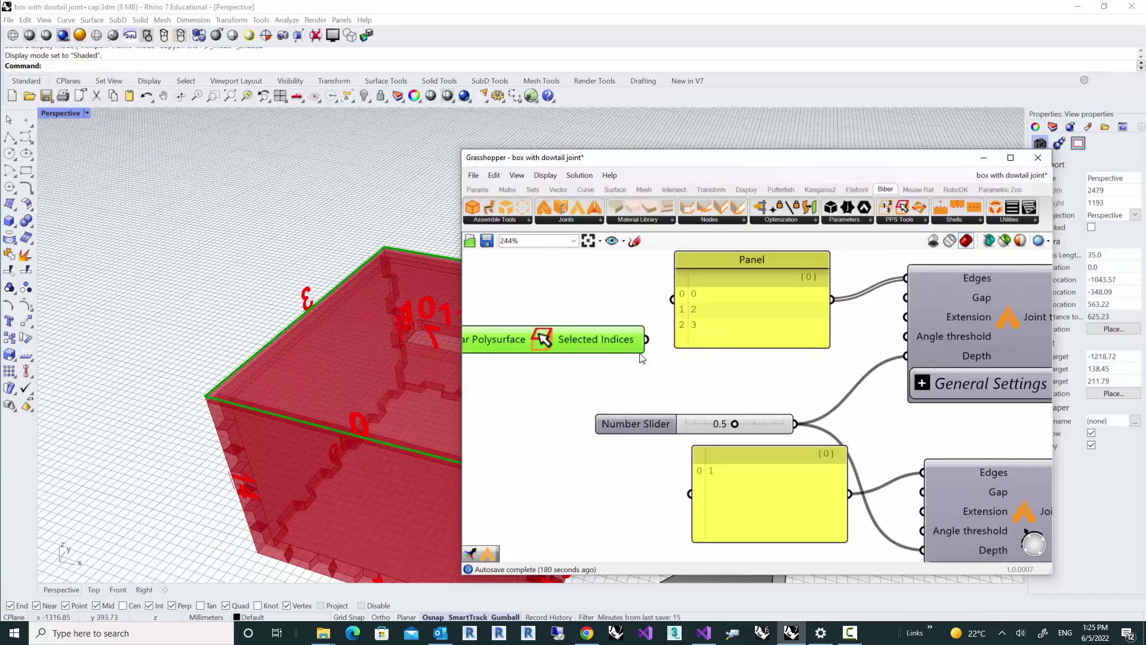
right_drag(367, 368, 207, 342)
click(550, 377)
click(625, 348)
right_drag(286, 389, 261, 396)
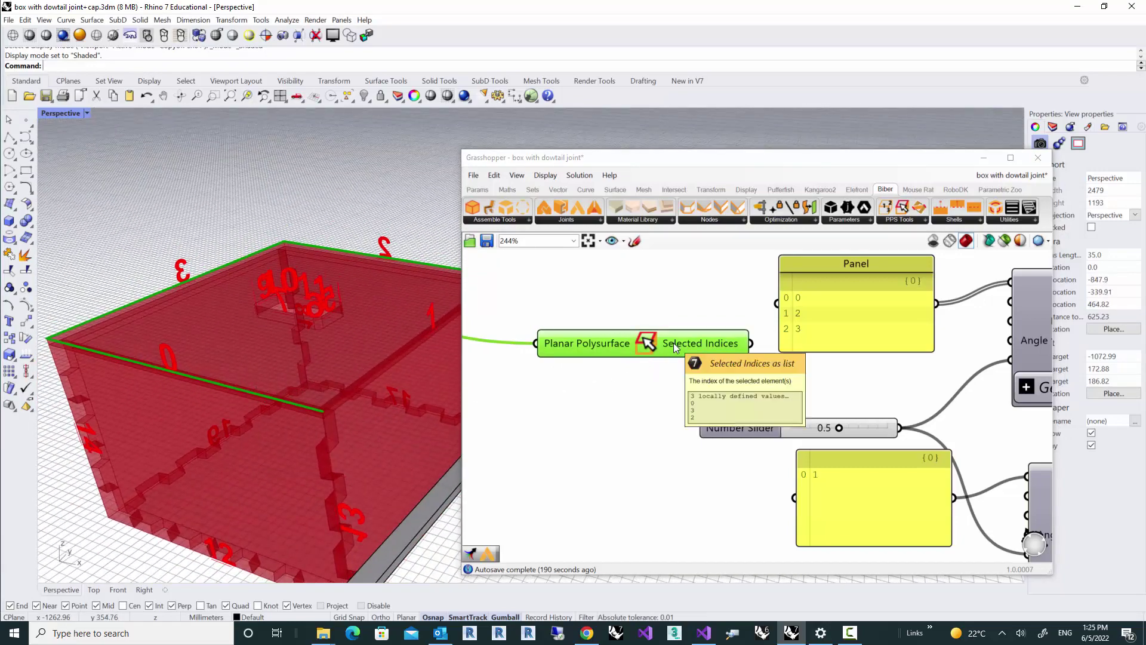
Wire Selected Indices into the Panel so it lists edges 0, 2 and 3
right_drag(736, 379, 624, 411)
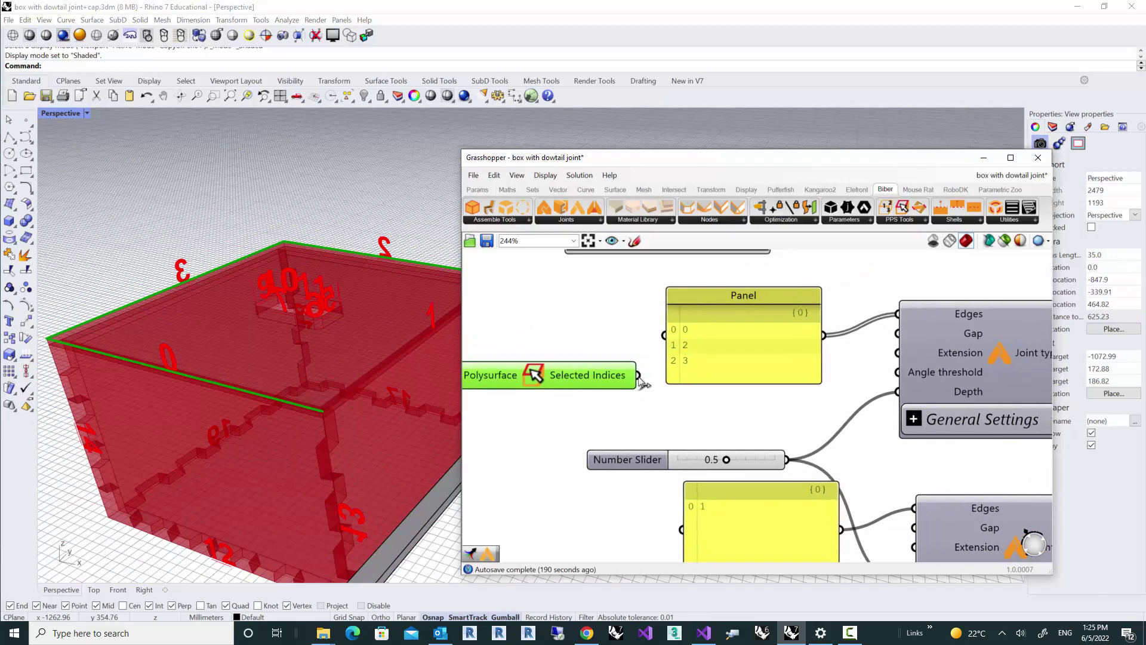
drag(638, 375, 900, 331)
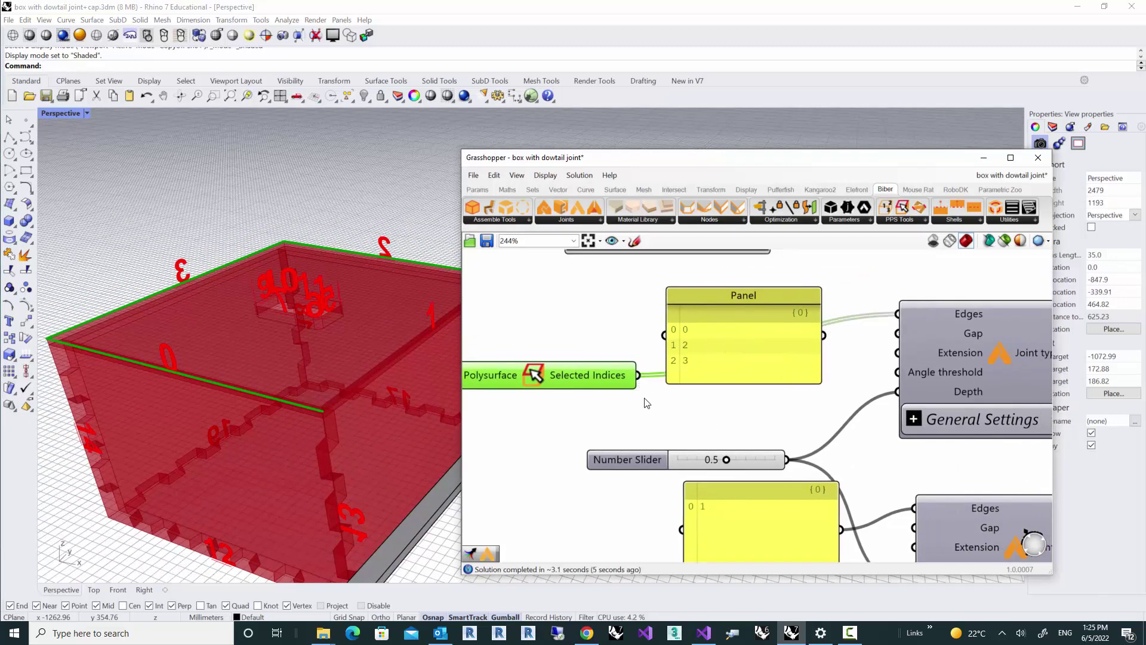
scroll(645, 403, down, 3)
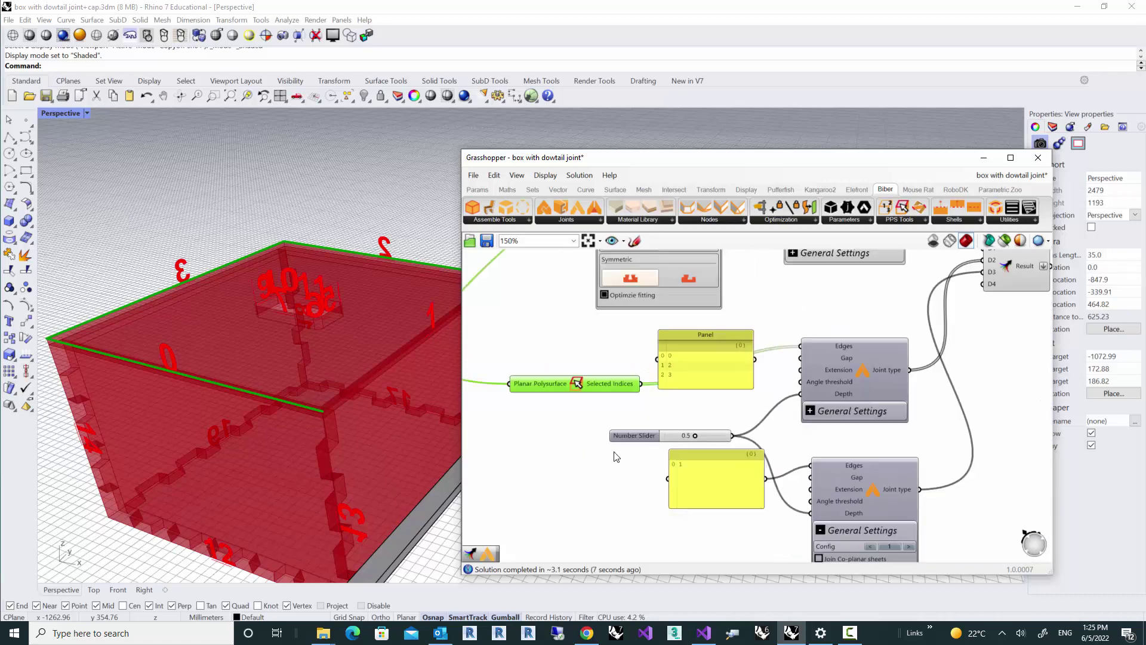
scroll(612, 453, down, 1)
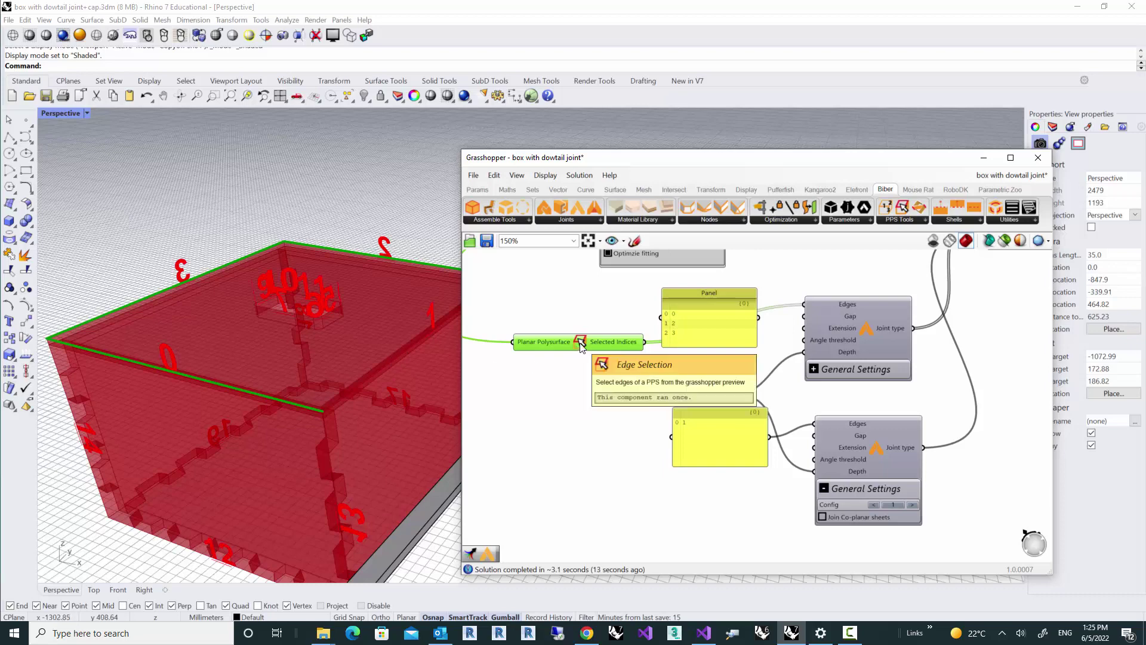
Duplicate Edge Selection, pick edge 1, and wire its indices into the second joint's Edges
alt+drag(585, 344, 594, 487)
right_click(592, 485)
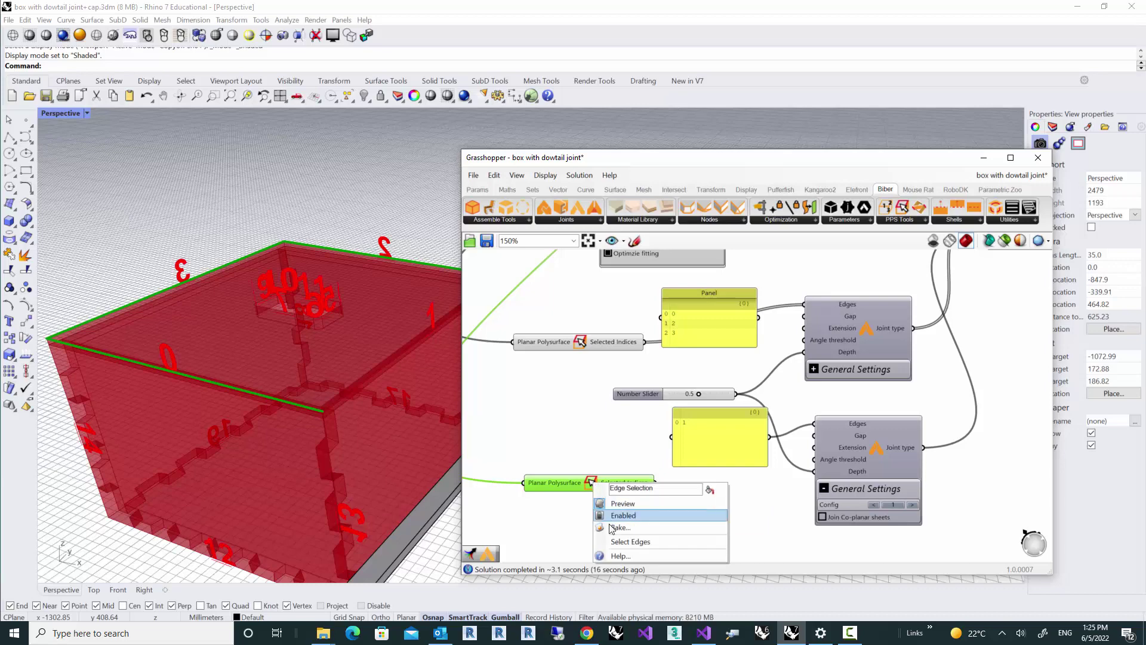
click(624, 542)
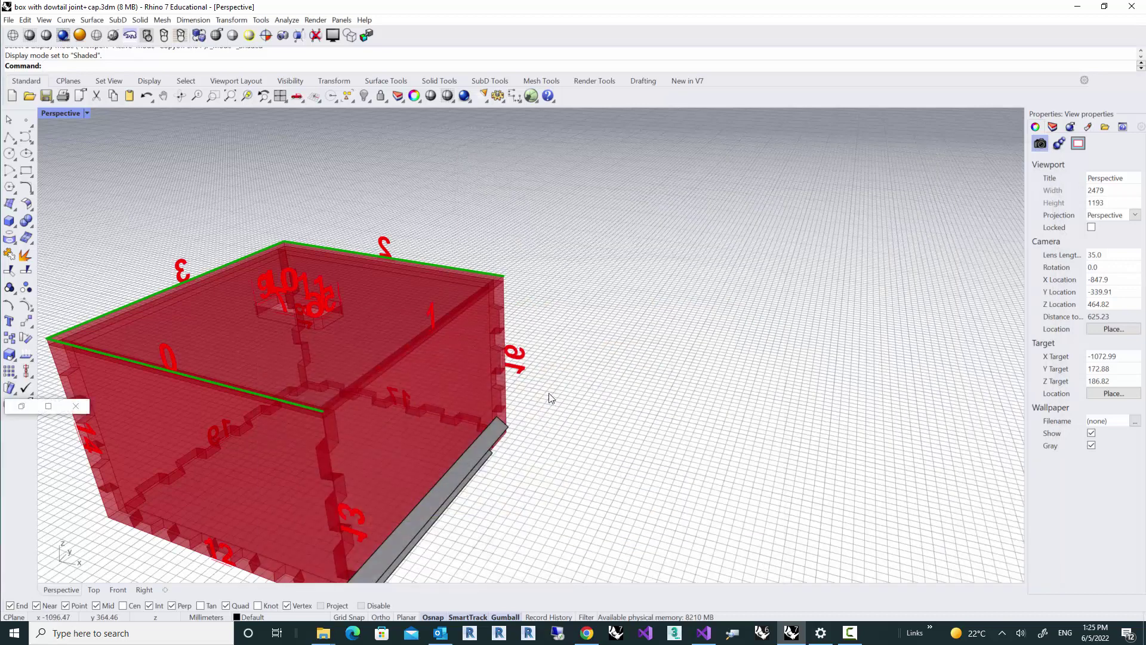
click(395, 361)
key(Return)
right_drag(684, 498, 667, 493)
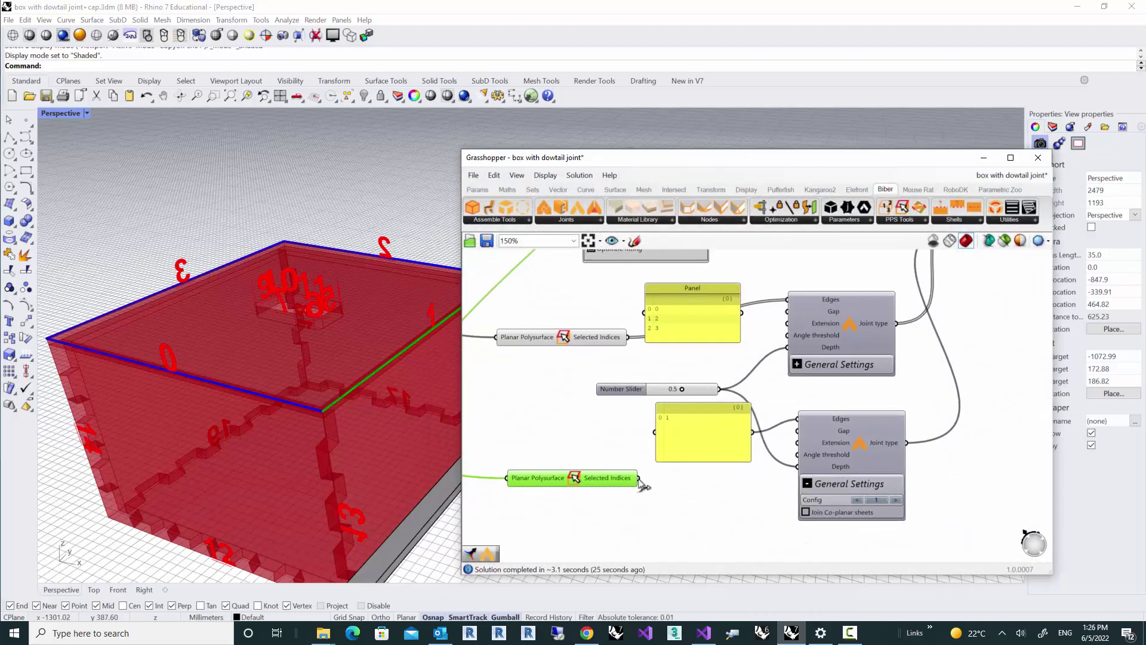
drag(639, 478, 797, 427)
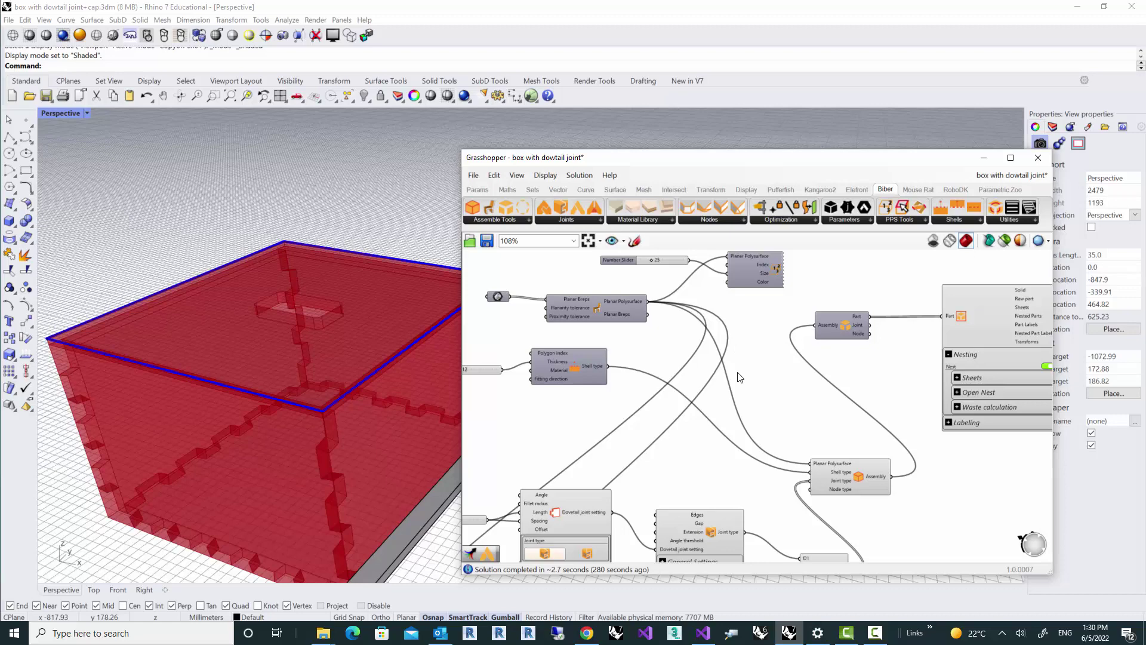
scroll(740, 378, down, 3)
right_drag(740, 375, 739, 347)
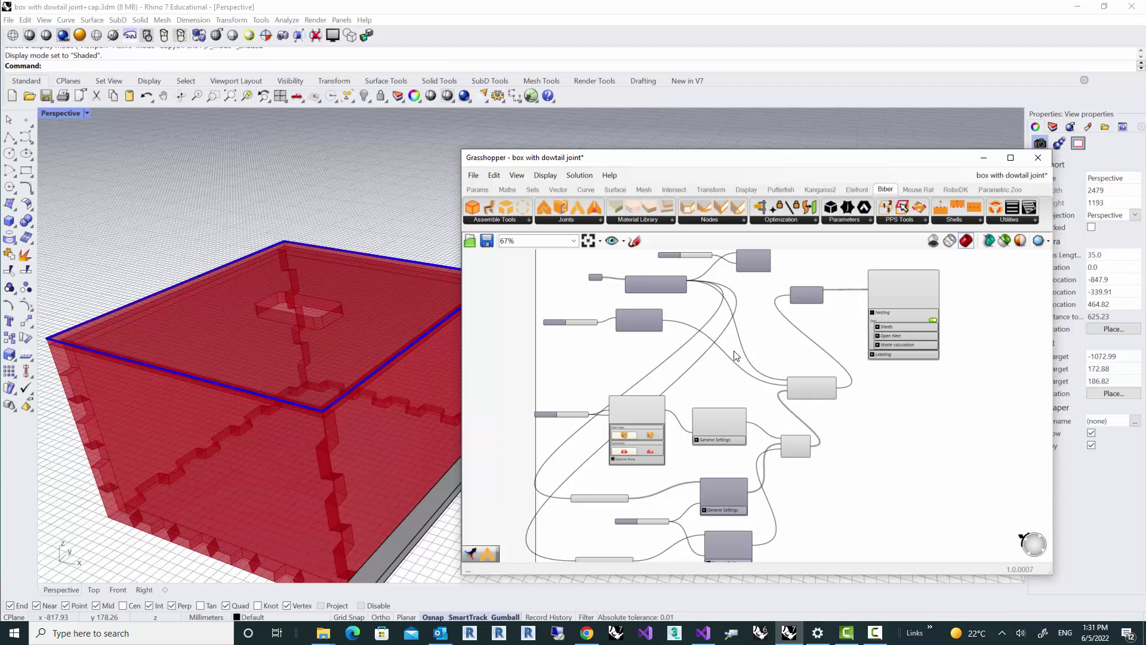
right_drag(741, 389, 741, 327)
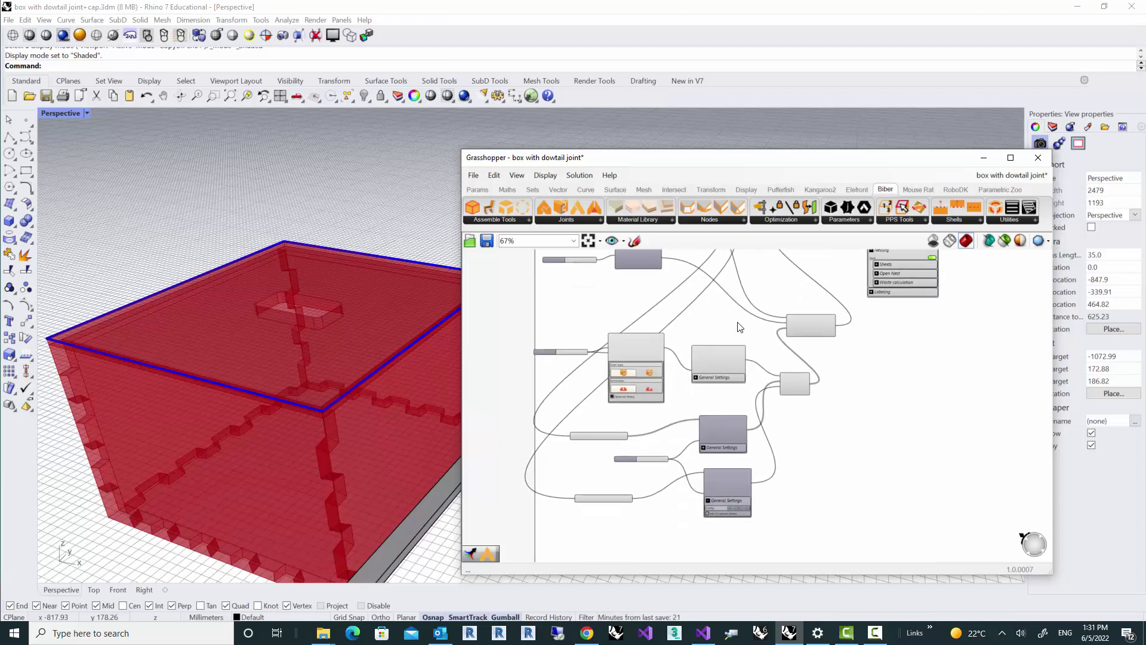